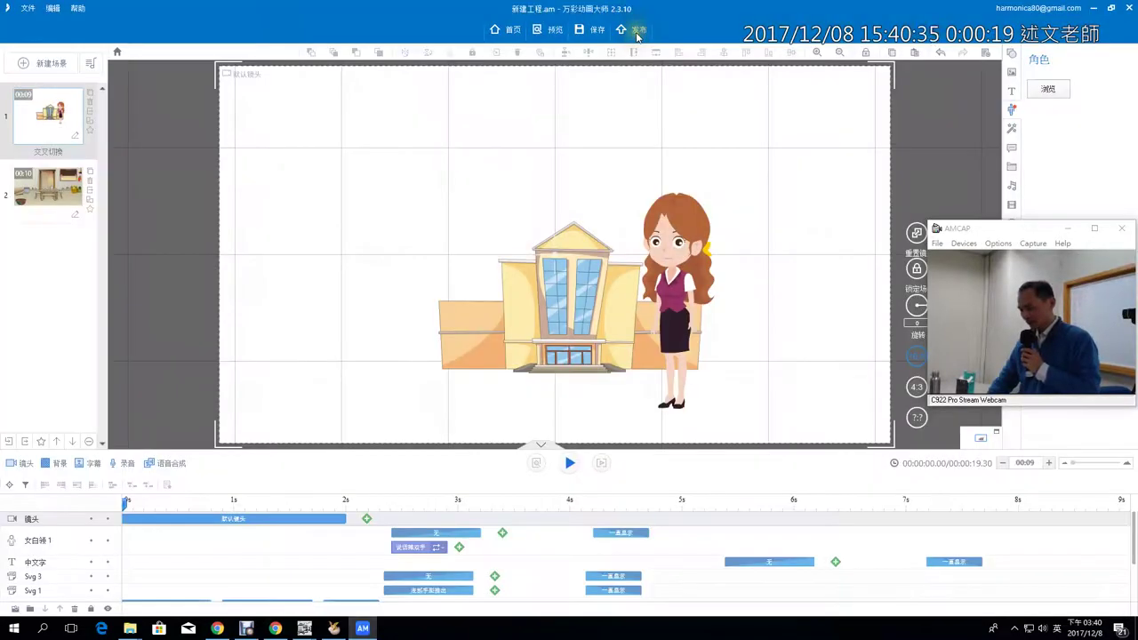
Step: Look over the cloud, video and GIF publishing types and the video output page, leaving without publishing
left_click(637, 34)
left_click_drag(1024, 227, 1026, 436)
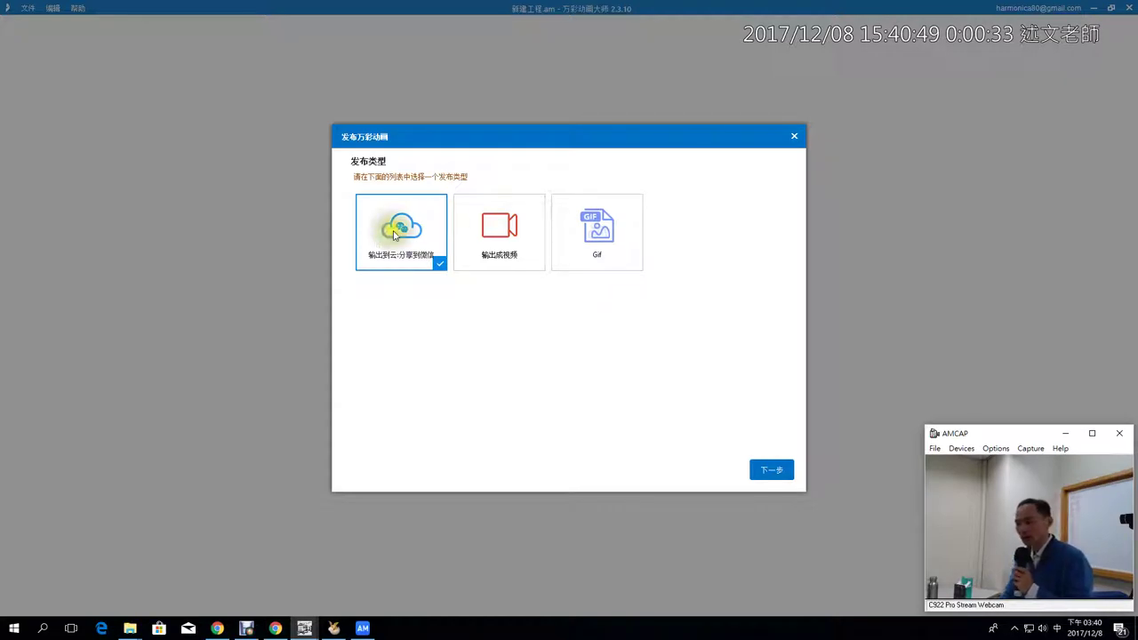
left_click(505, 242)
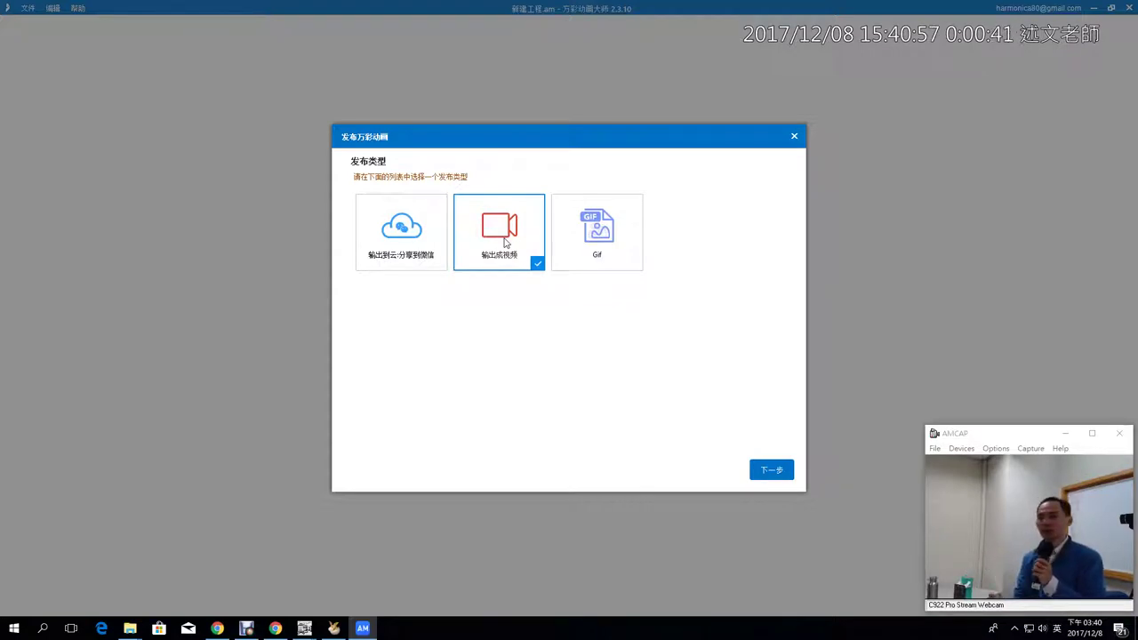
left_click(579, 247)
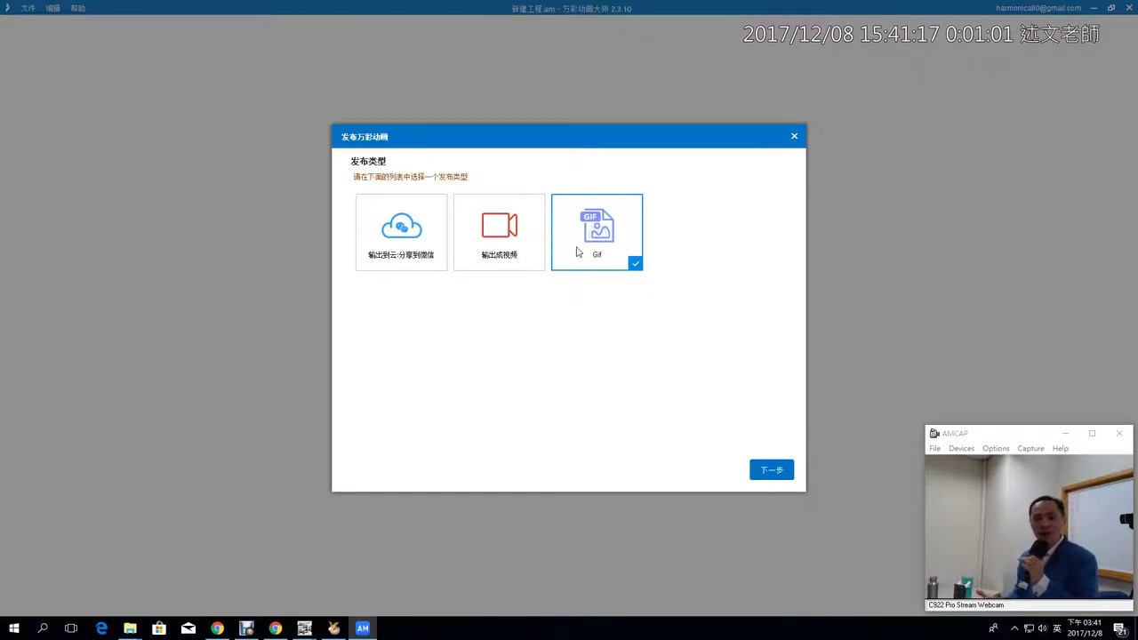
left_click(480, 233)
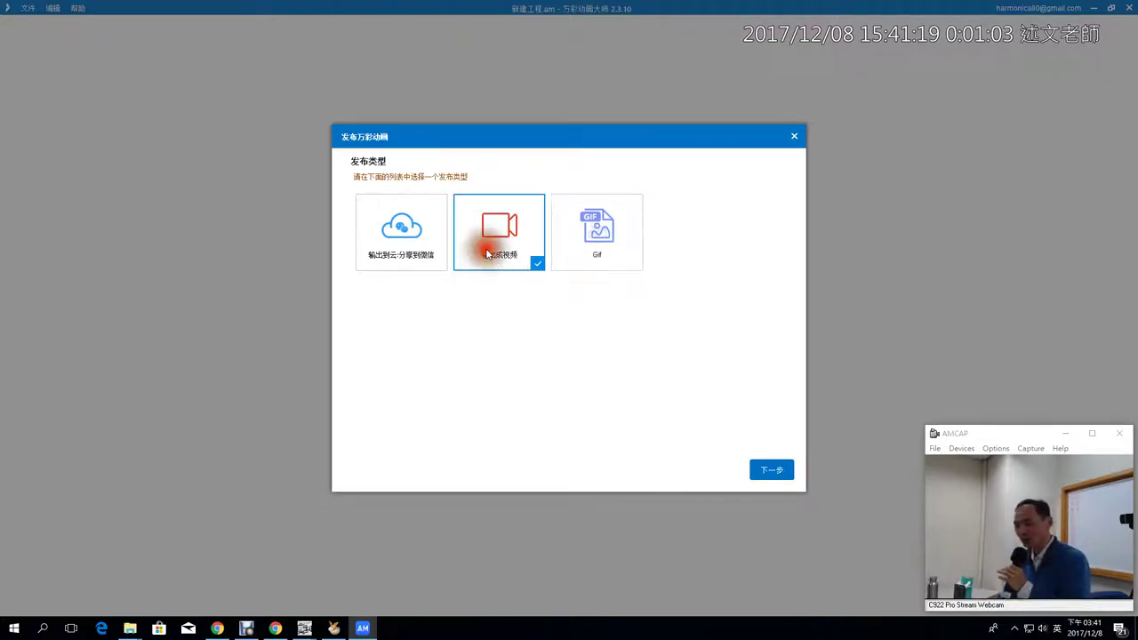
left_click(770, 470)
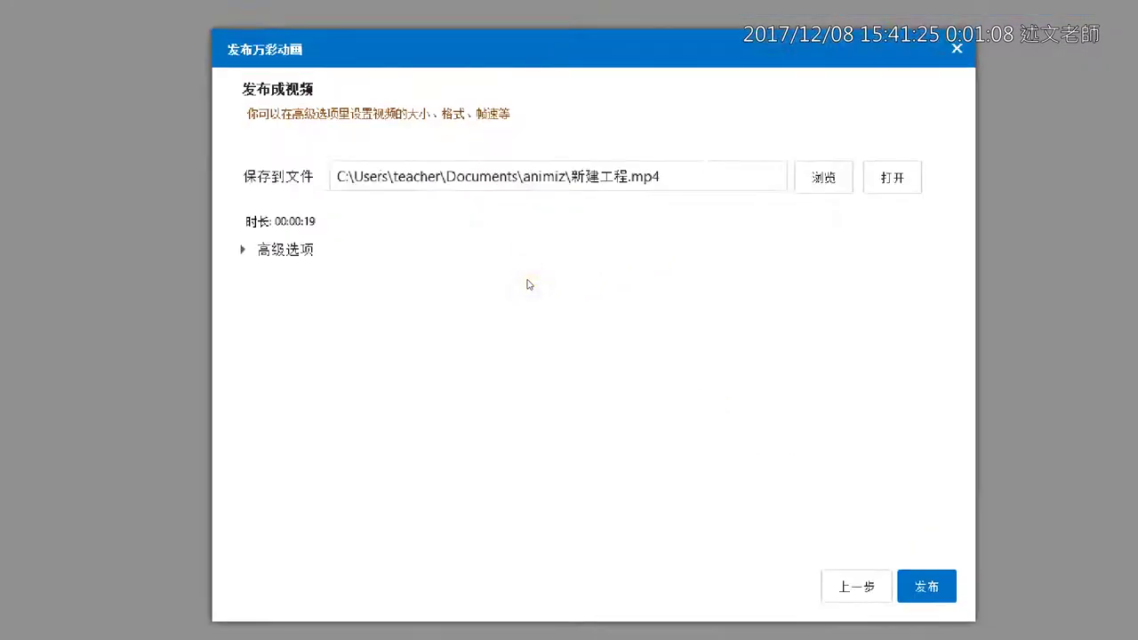
left_click(526, 277)
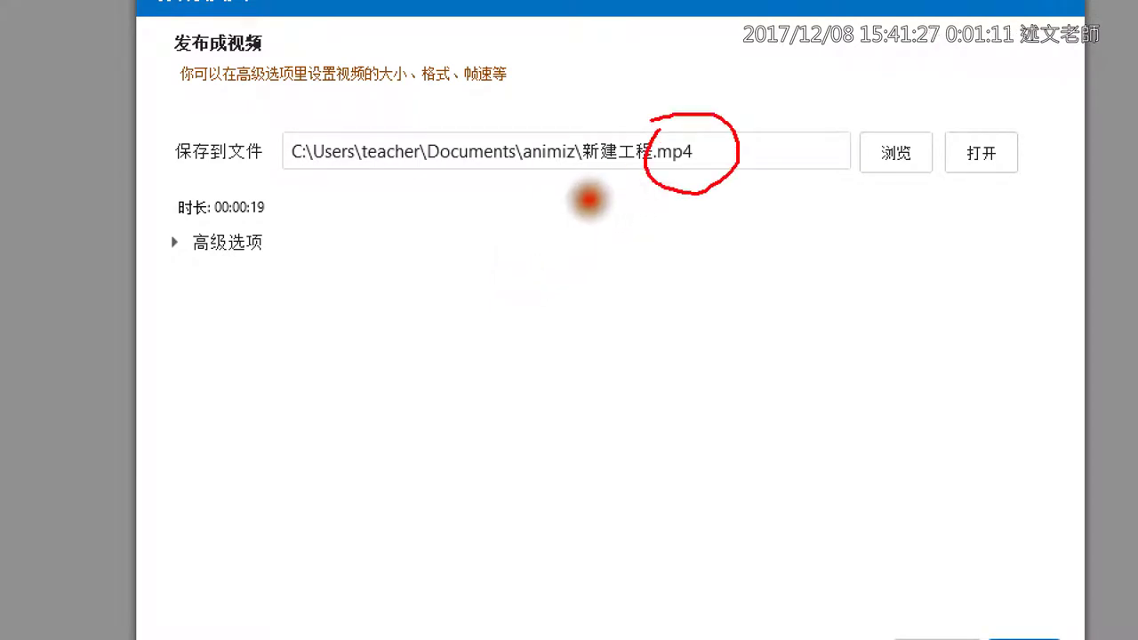
left_click(343, 249)
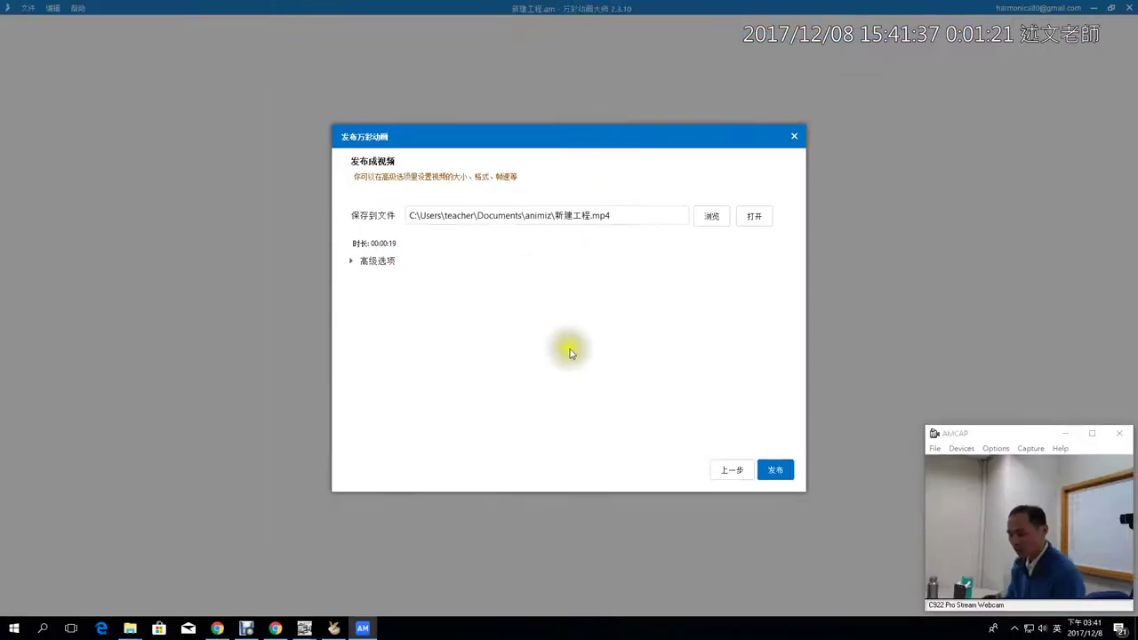
left_click(794, 136)
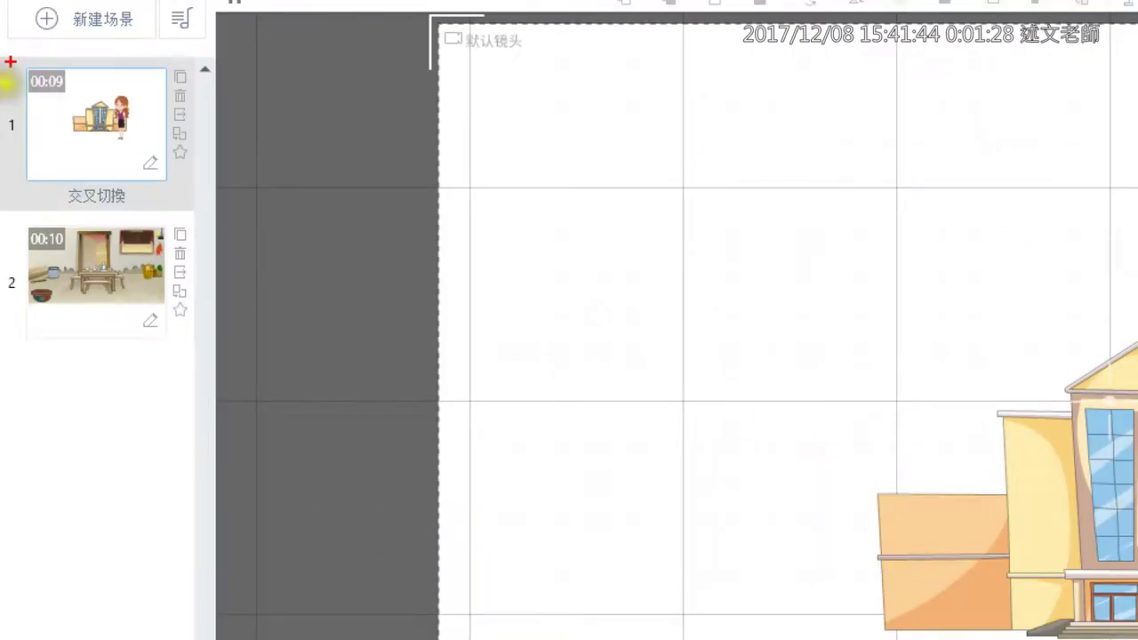
Step: Browse the transition effects available between the first and second scenes without applying any change
left_click_drag(10, 62, 207, 355)
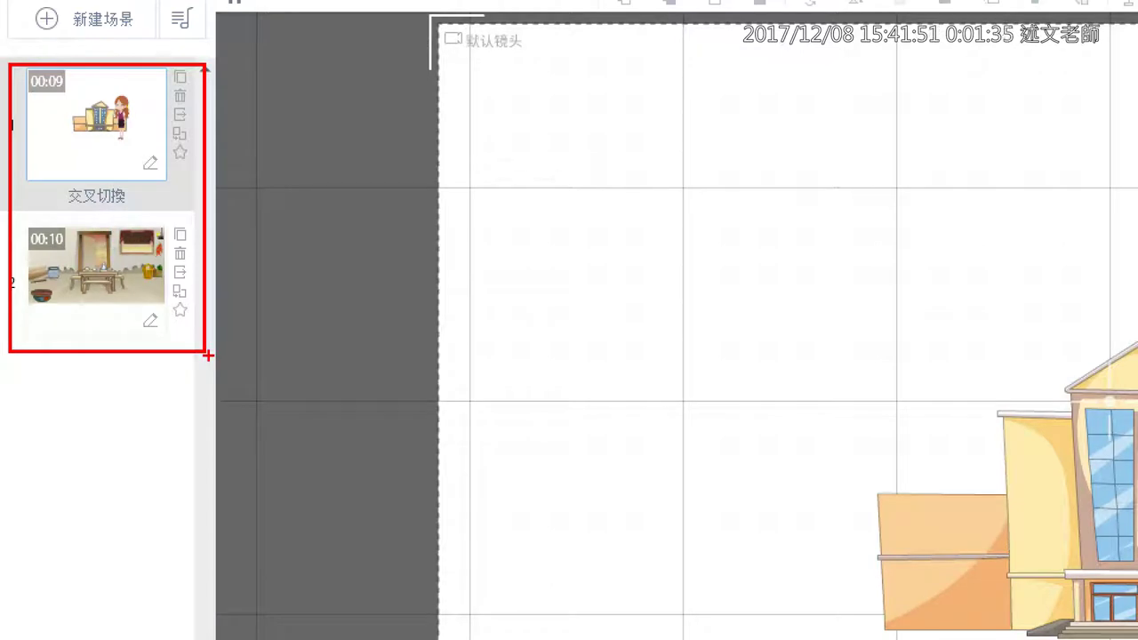
mouse_move(56, 204)
left_mouse_down()
mouse_move(113, 203)
mouse_move(129, 169)
mouse_move(58, 175)
mouse_move(67, 197)
left_mouse_up()
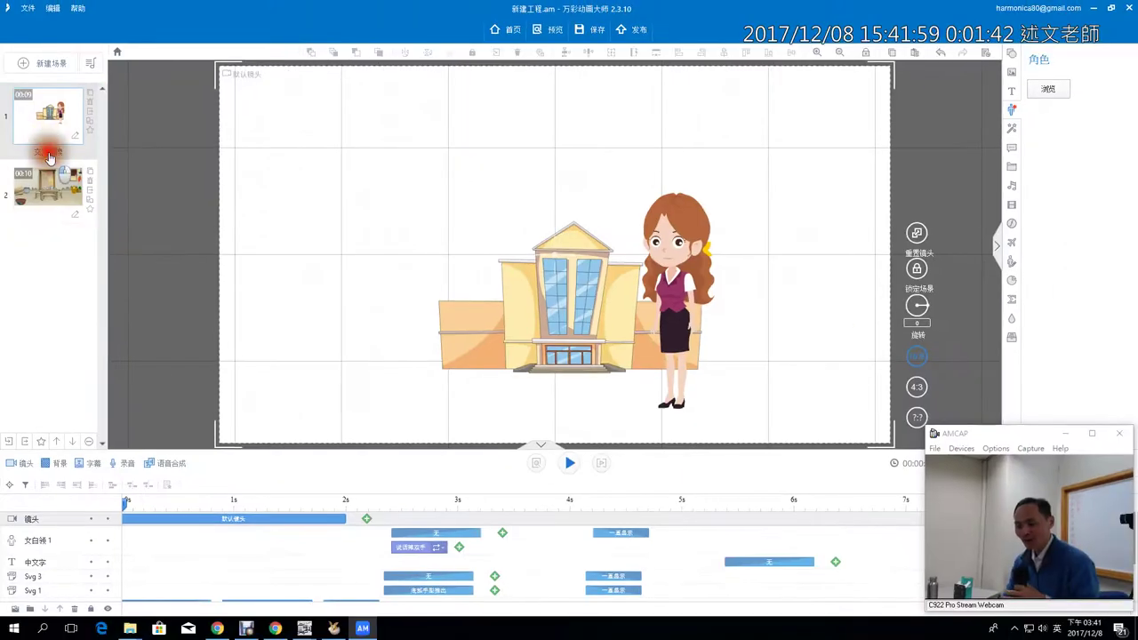
left_click(72, 196)
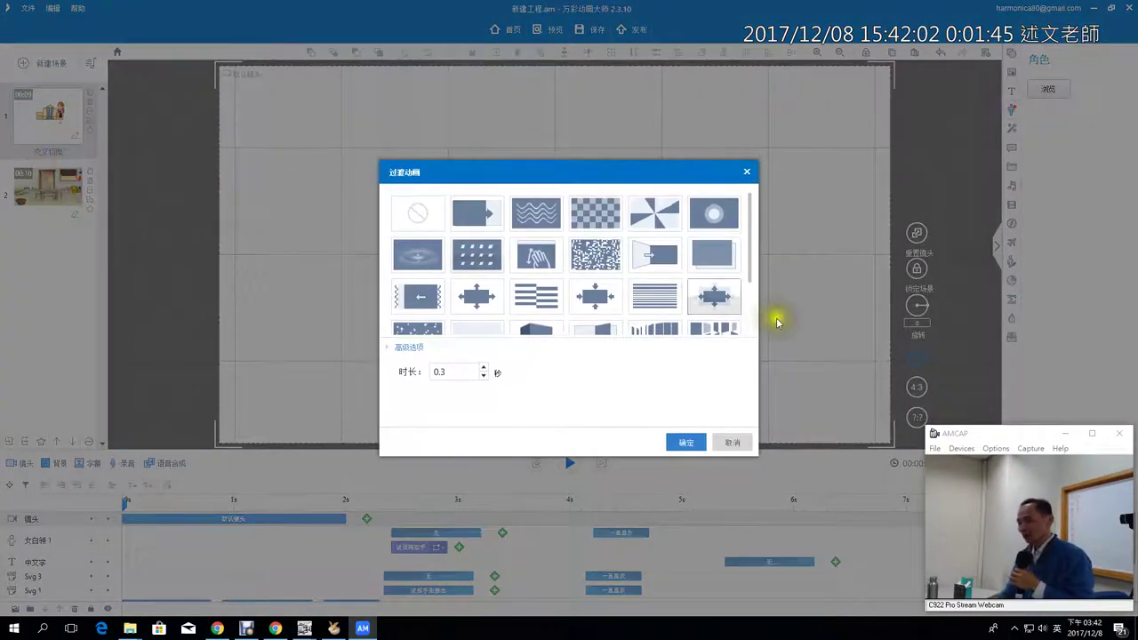
left_click_drag(753, 252, 757, 329)
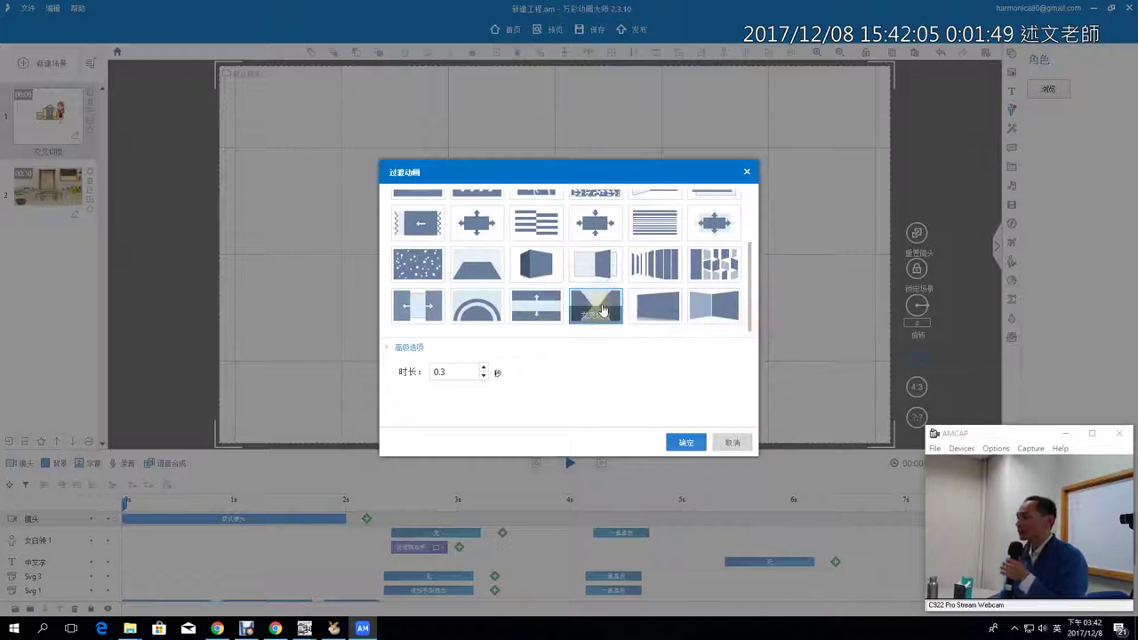
left_click_drag(750, 310, 740, 227)
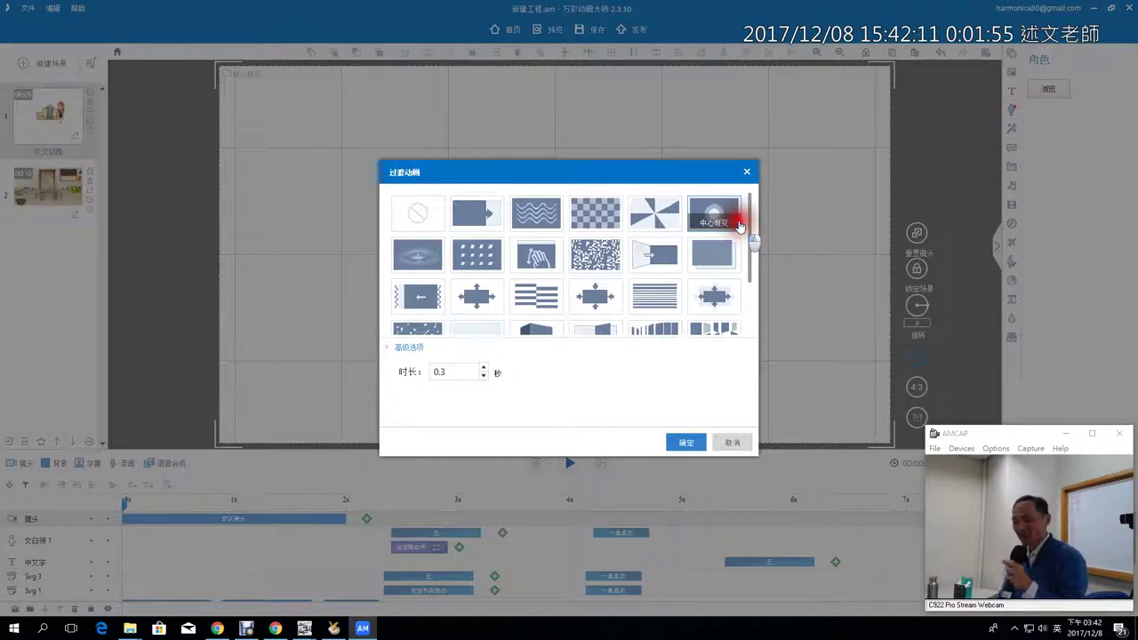
left_click(471, 221)
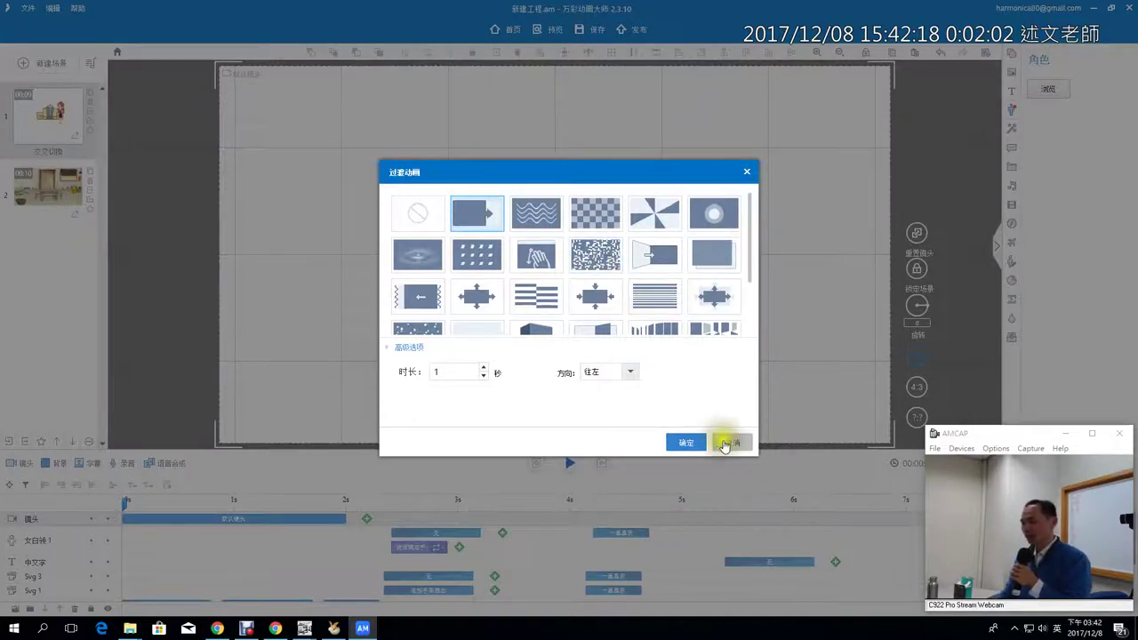
left_click(723, 439)
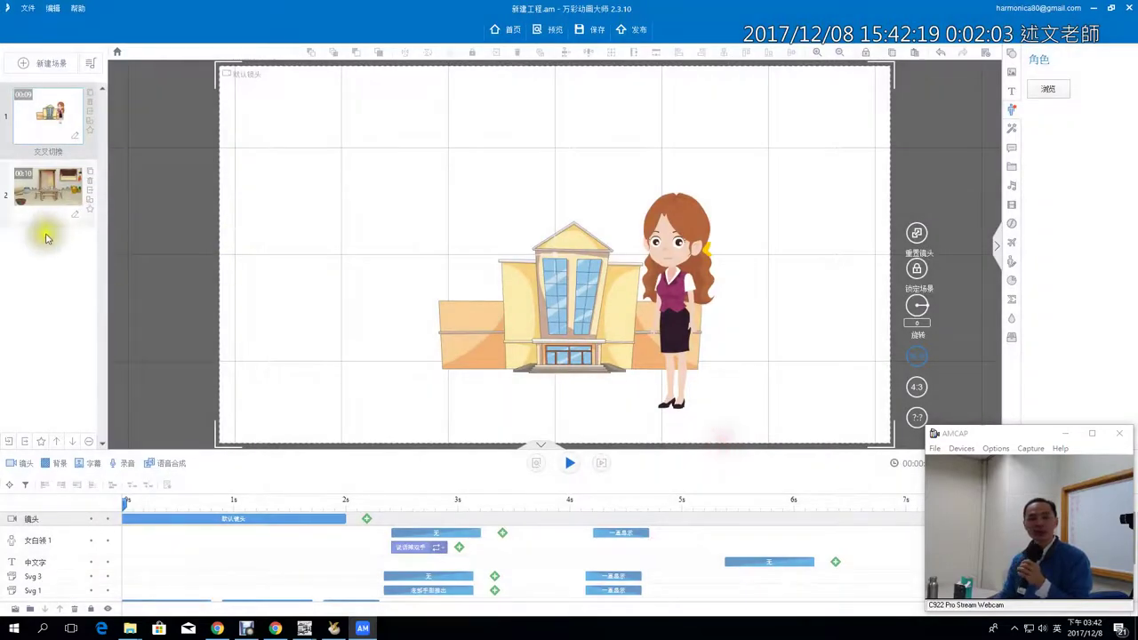
Step: Start publishing the project as a video and expand the advanced output options
left_click(633, 29)
left_click(498, 234)
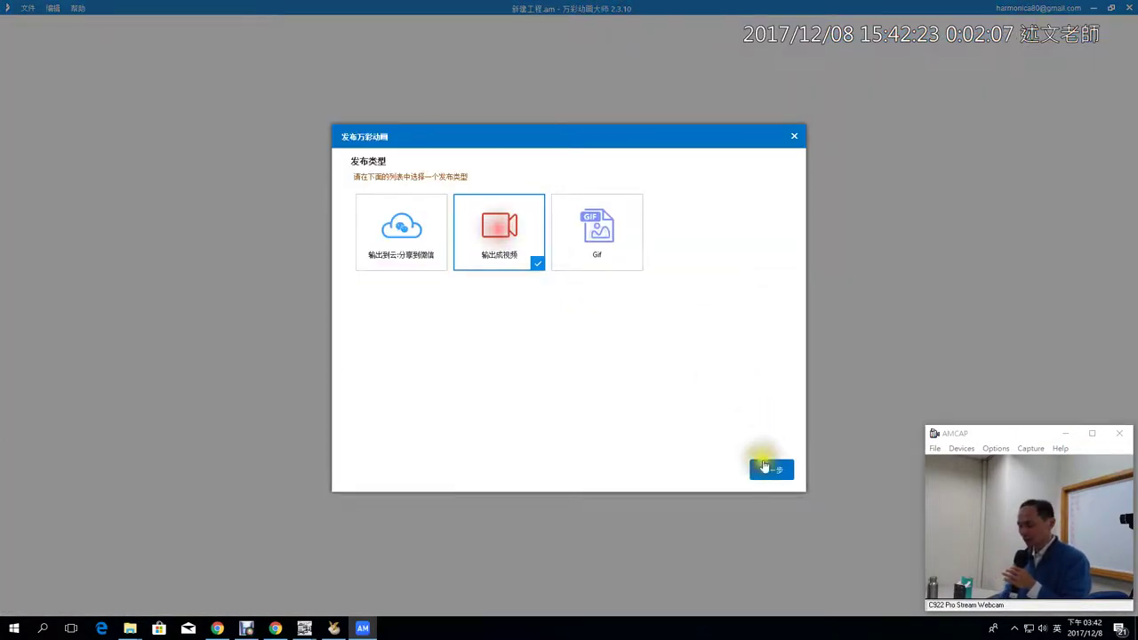
left_click(771, 469)
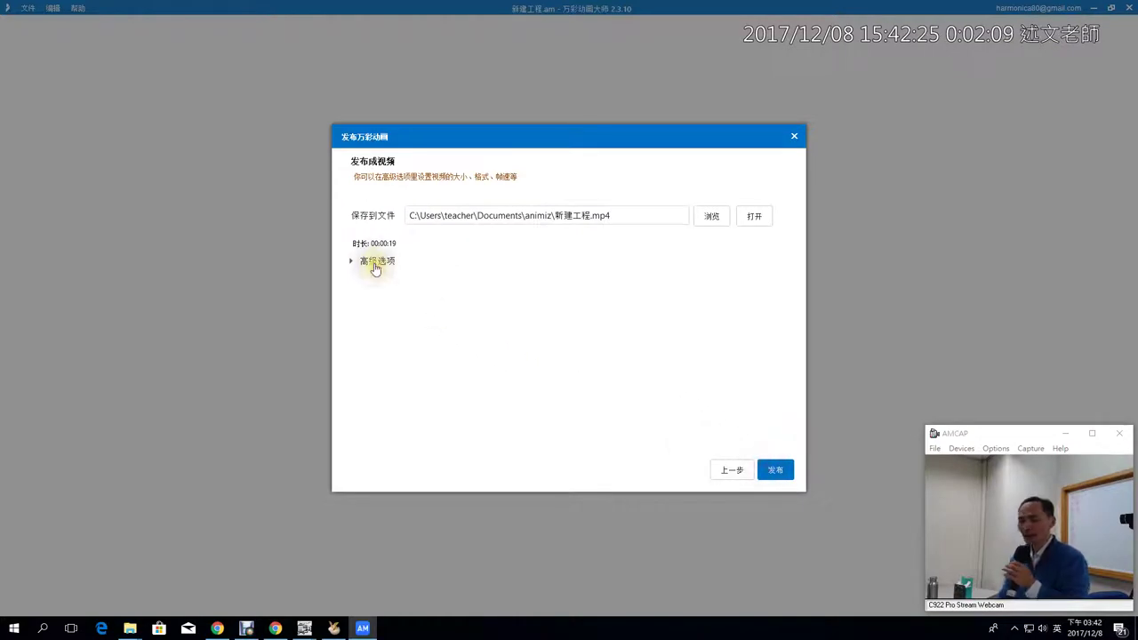
left_click(376, 264)
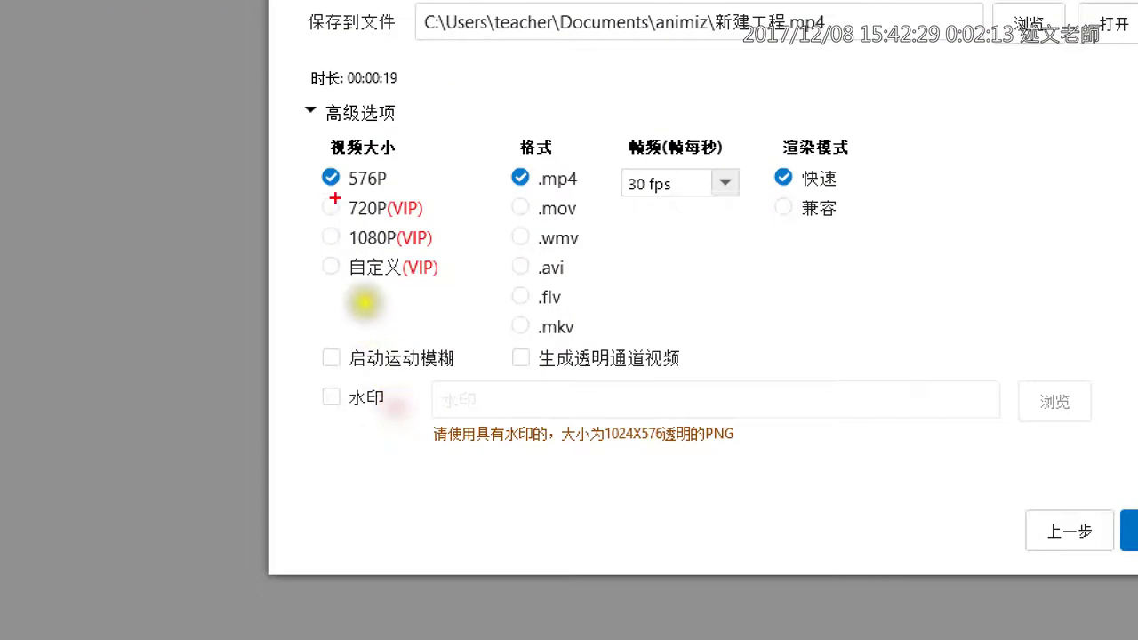
mouse_move(365, 300)
left_mouse_down()
mouse_move(377, 318)
mouse_move(426, 330)
left_mouse_up()
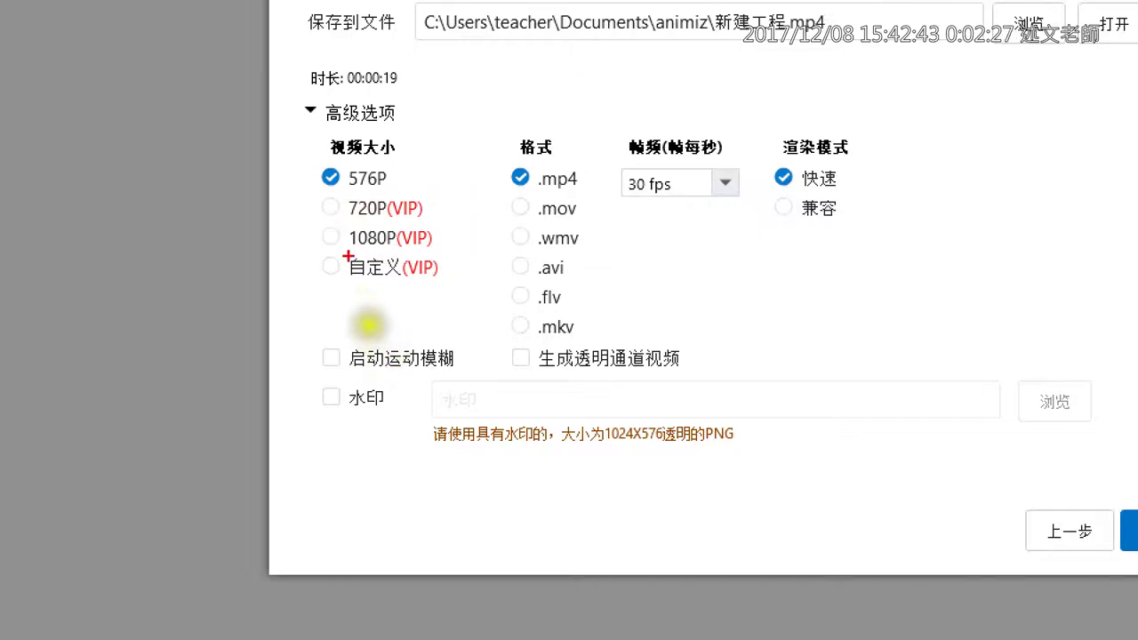
left_click_drag(331, 189, 386, 189)
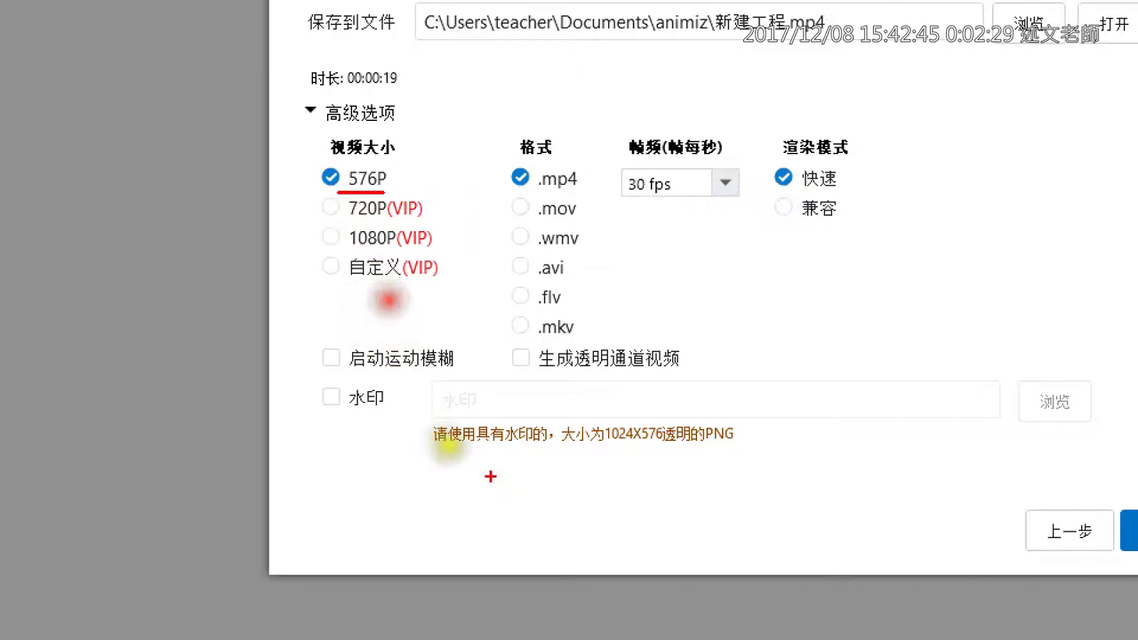
mouse_move(593, 411)
left_mouse_down()
mouse_move(610, 445)
mouse_move(670, 455)
left_mouse_up()
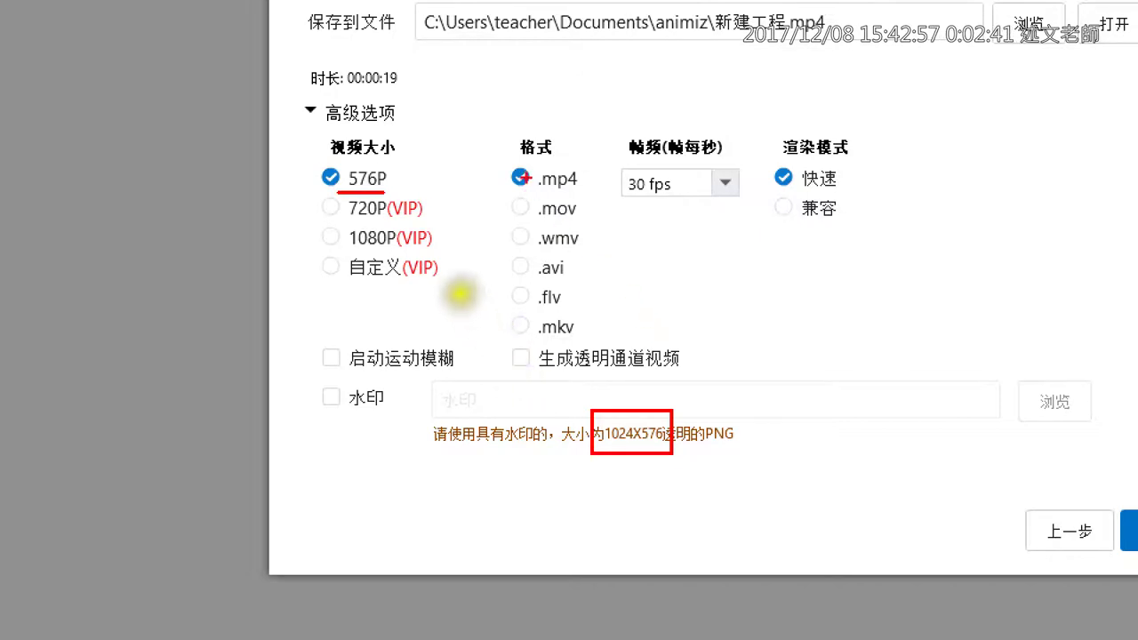
left_click_drag(530, 169, 517, 343)
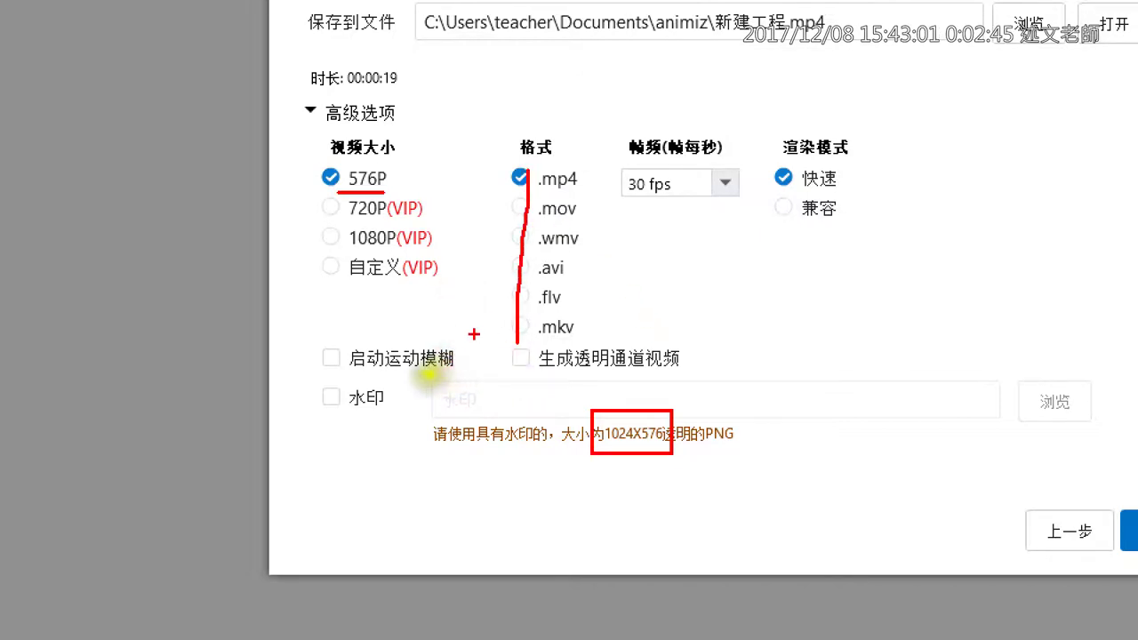
left_click_drag(316, 378, 442, 381)
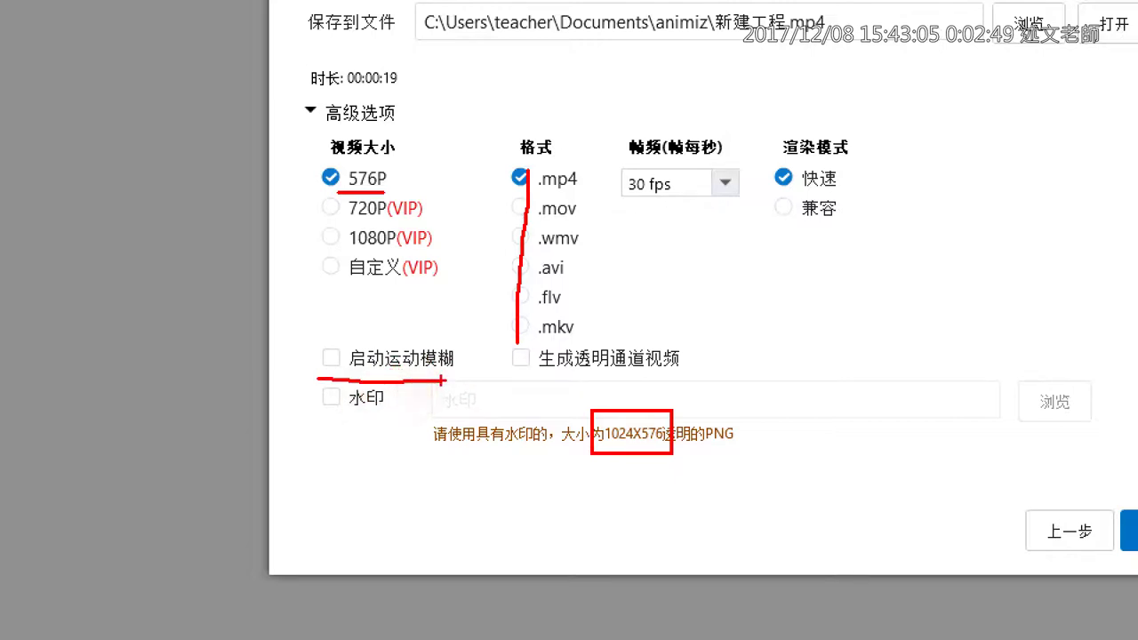
key("Escape")
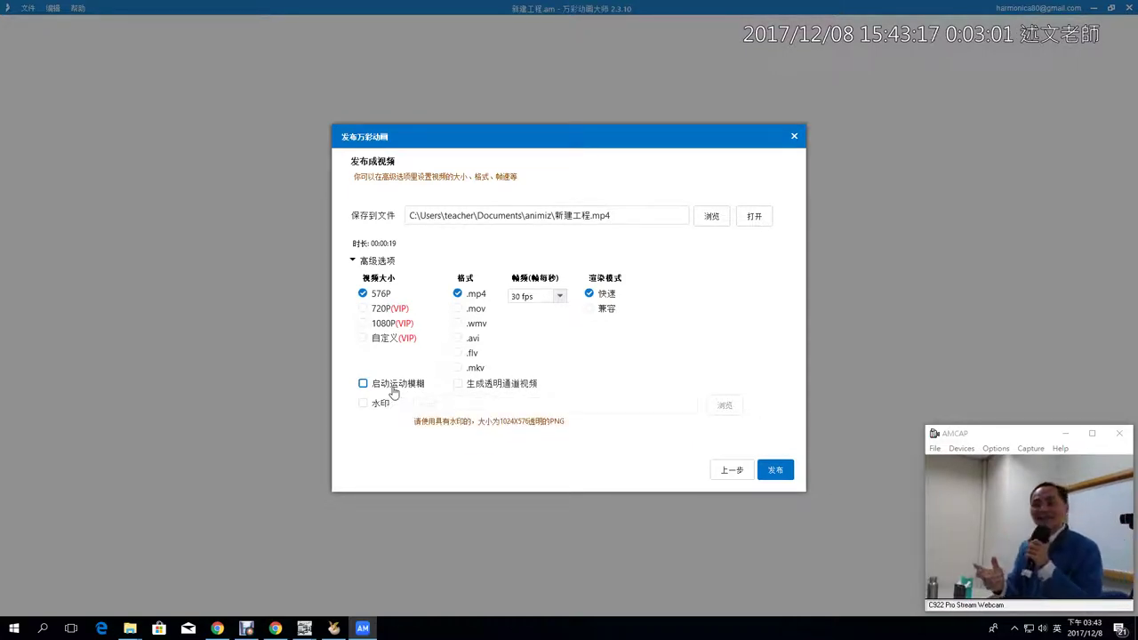
Step: Enable motion blur and transparent-channel video generation for the video output
left_click(394, 389)
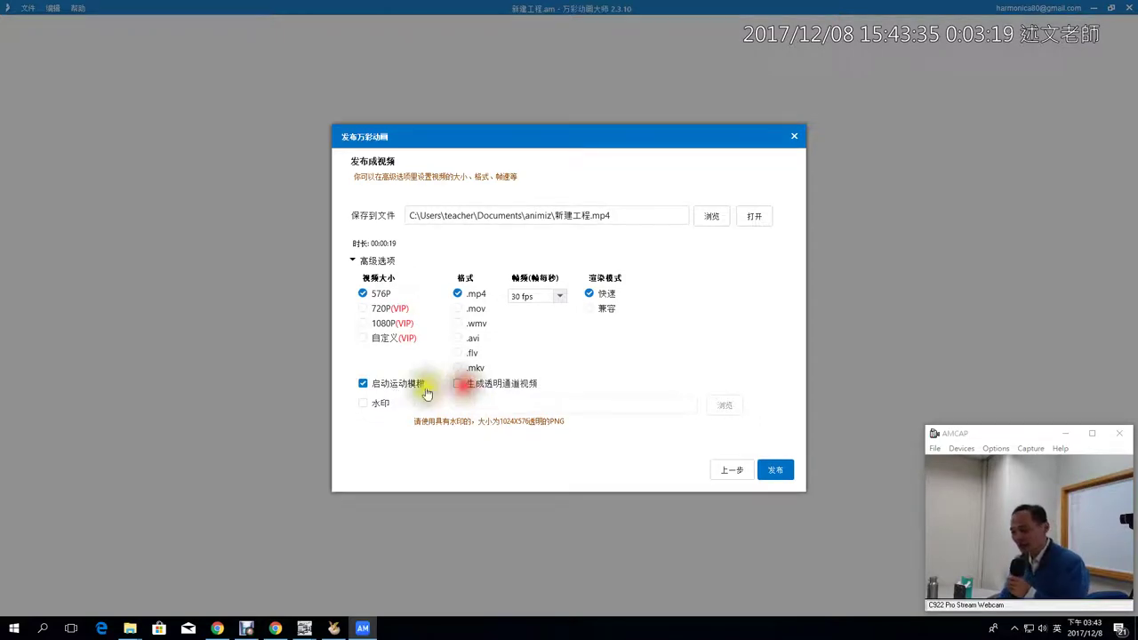
left_click(458, 385)
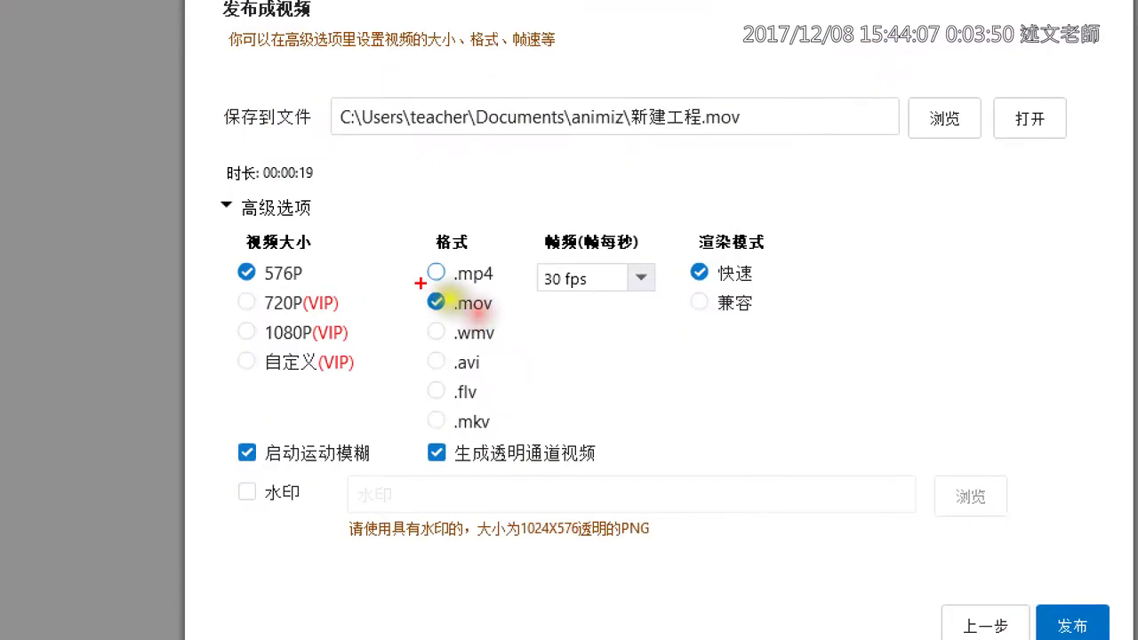
left_click_drag(449, 298, 497, 323)
mouse_move(411, 442)
left_mouse_down()
mouse_move(421, 457)
mouse_move(428, 436)
left_mouse_up()
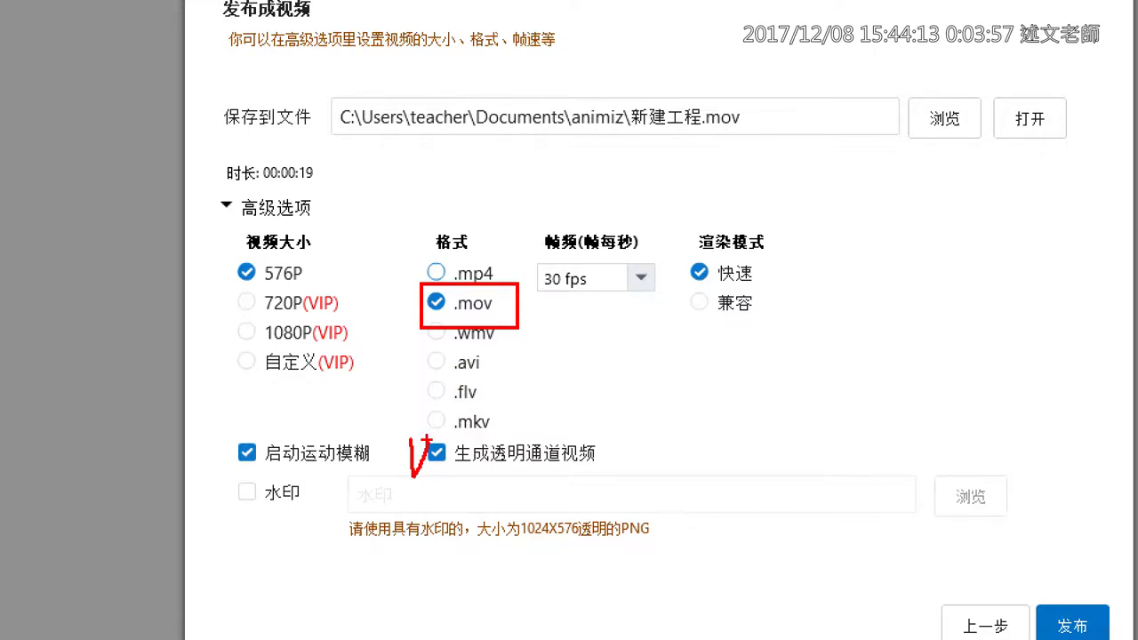
key("Escape")
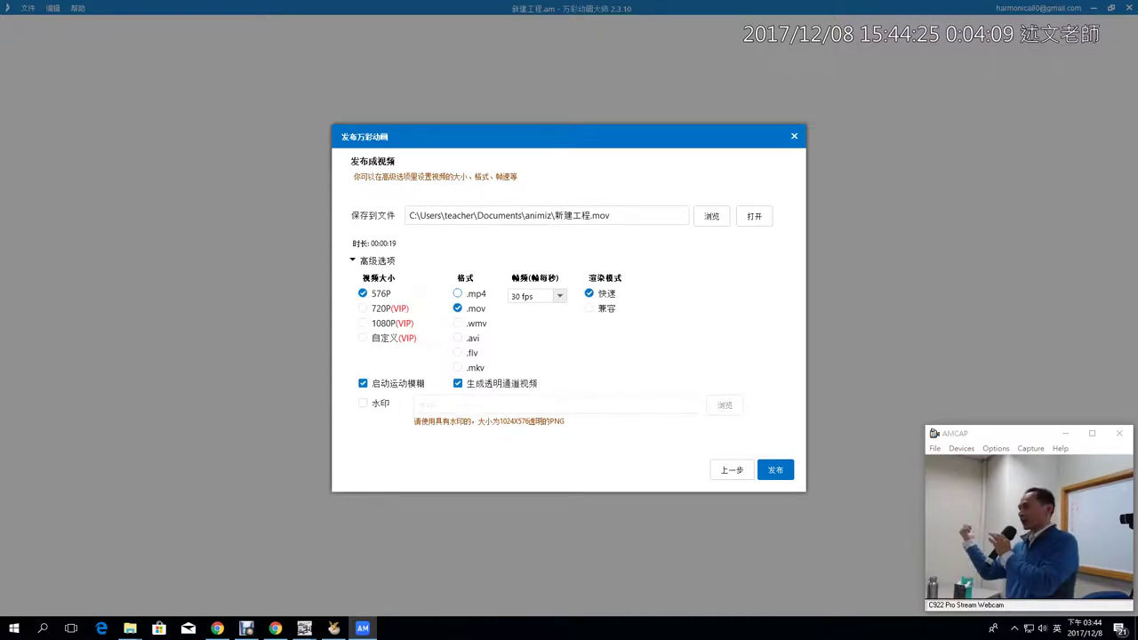
Step: Set the output format to .mp4 and start publishing the video
left_click(461, 295)
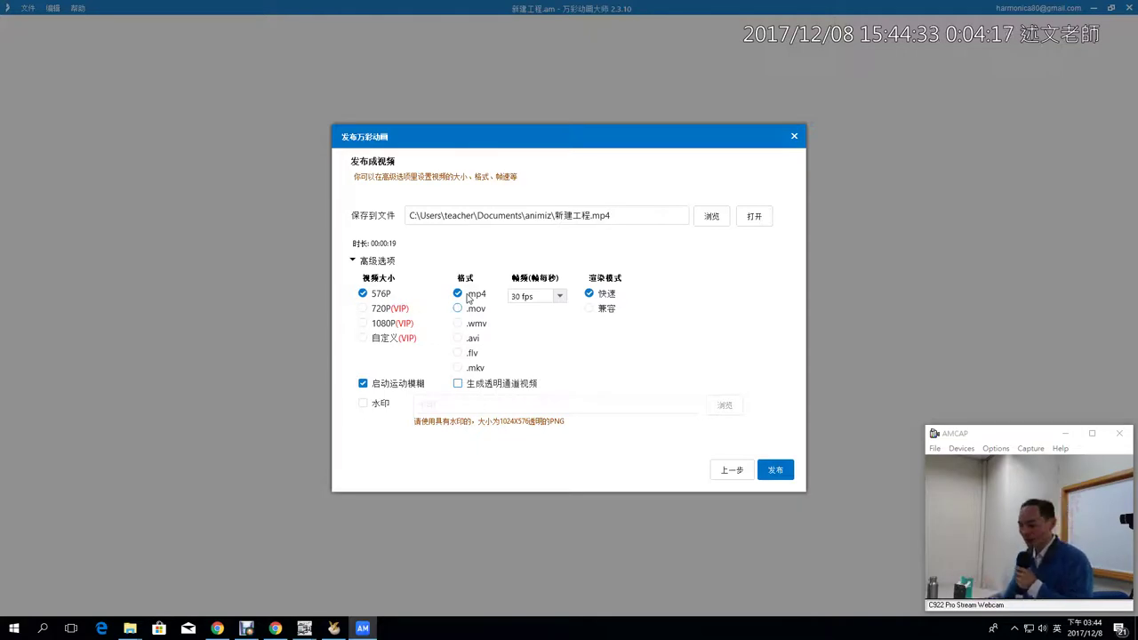
mouse_move(365, 389)
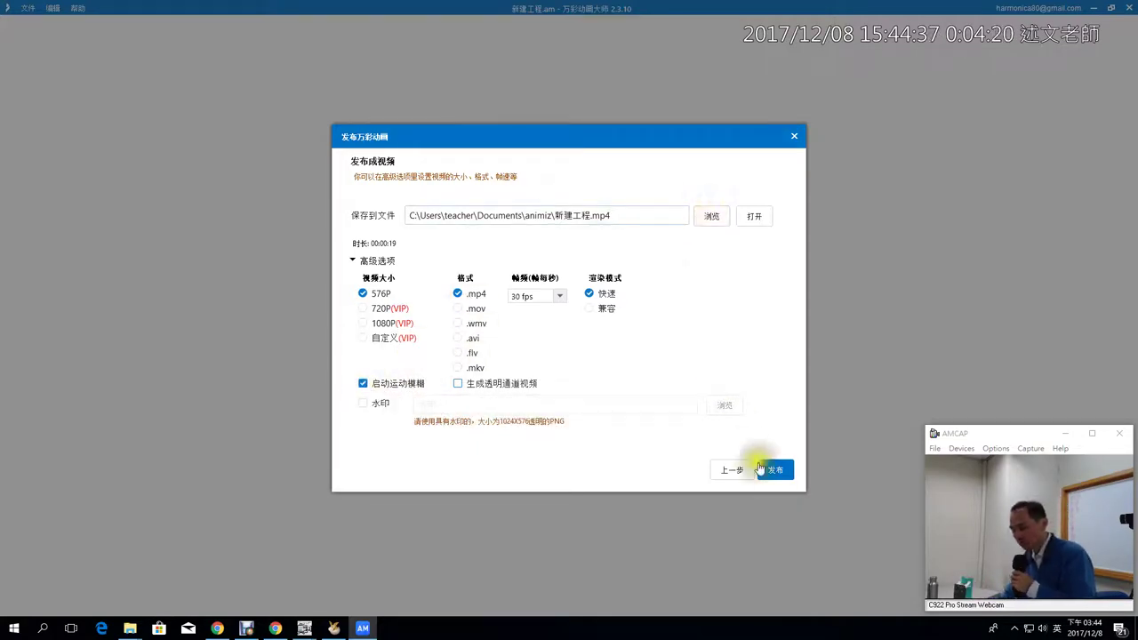
left_click(763, 469)
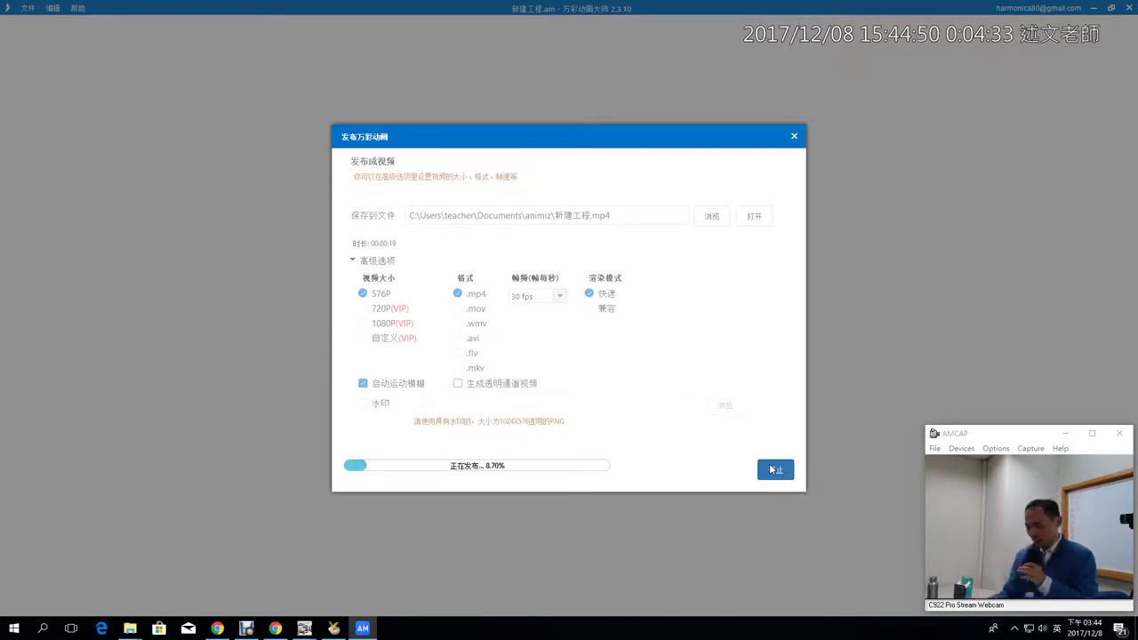
Step: Stop the running video rendering and return to the choice of publishing types
left_click(771, 470)
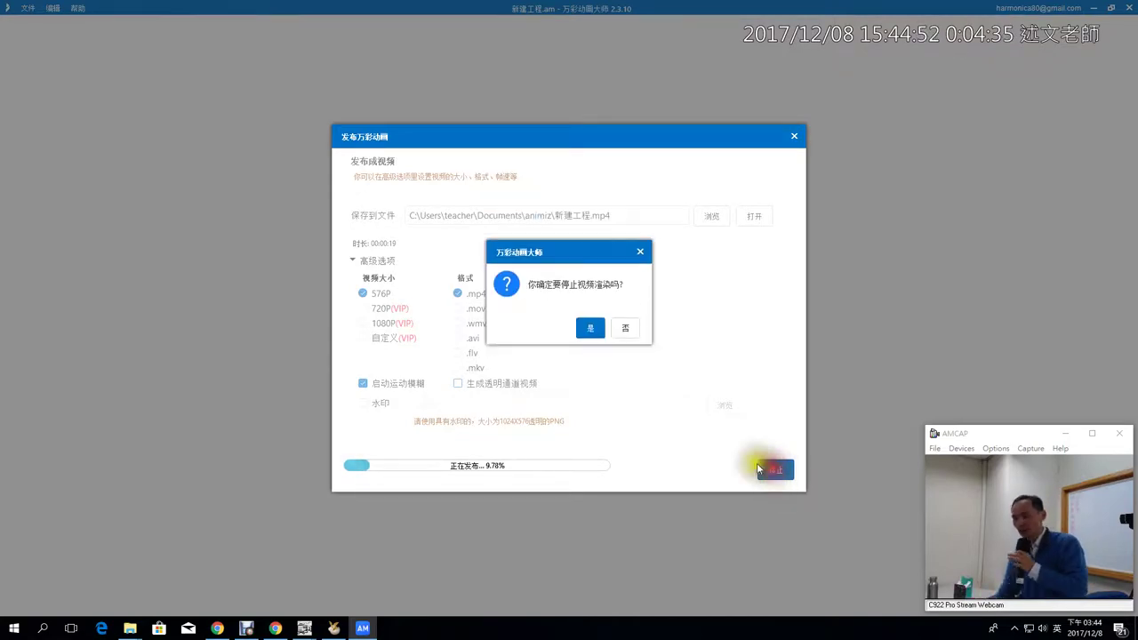
left_click(593, 346)
left_click(593, 346)
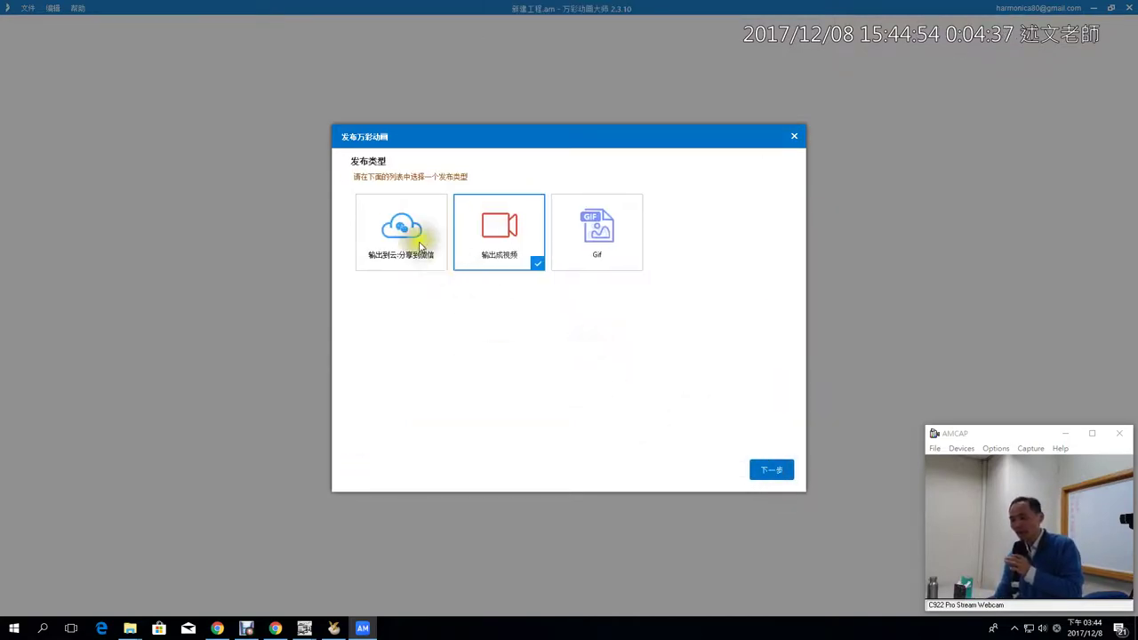
Step: Choose cloud output with WeChat sharing as the publishing type and open its settings
left_click(399, 233)
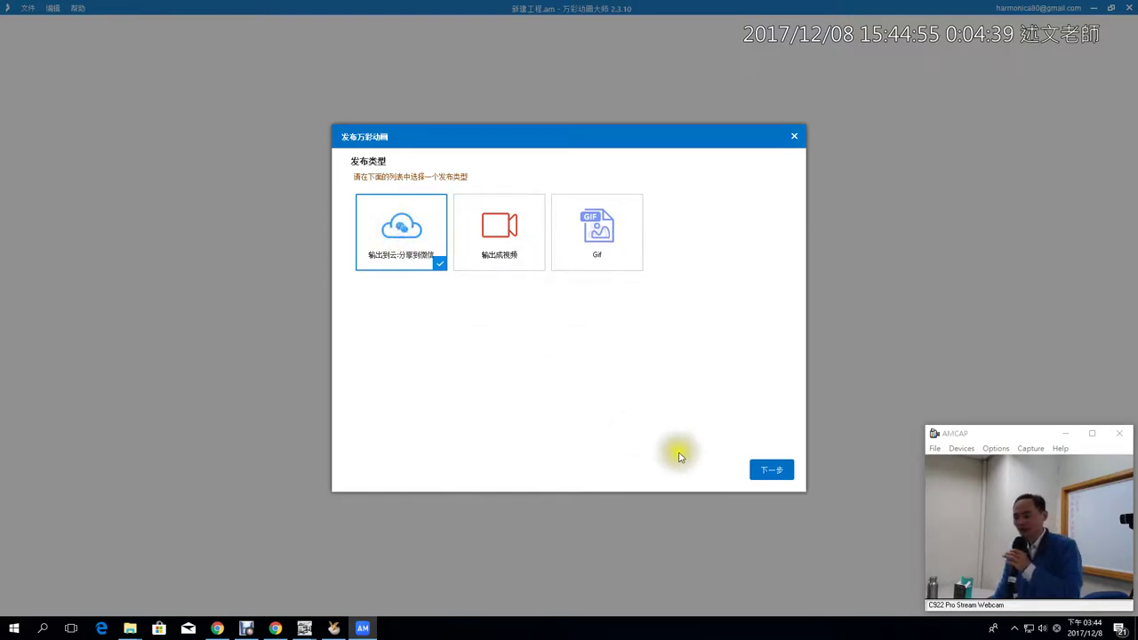
left_click(763, 472)
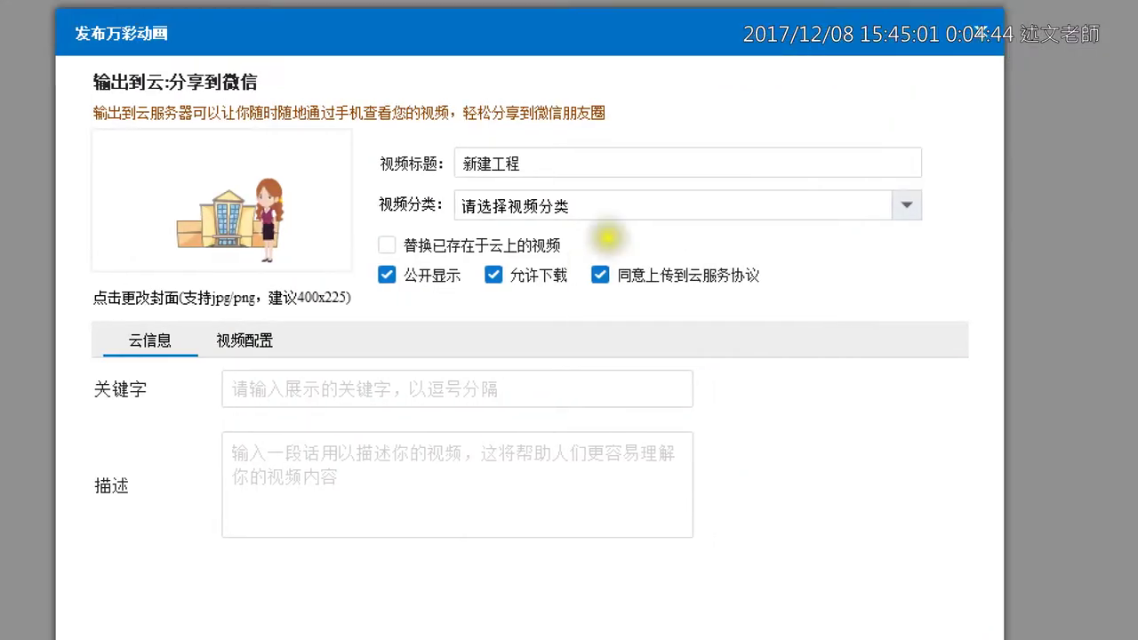
Step: Examine the cloud output settings for video title, category, replacing existing cloud videos, public display and download permission
left_click(795, 63)
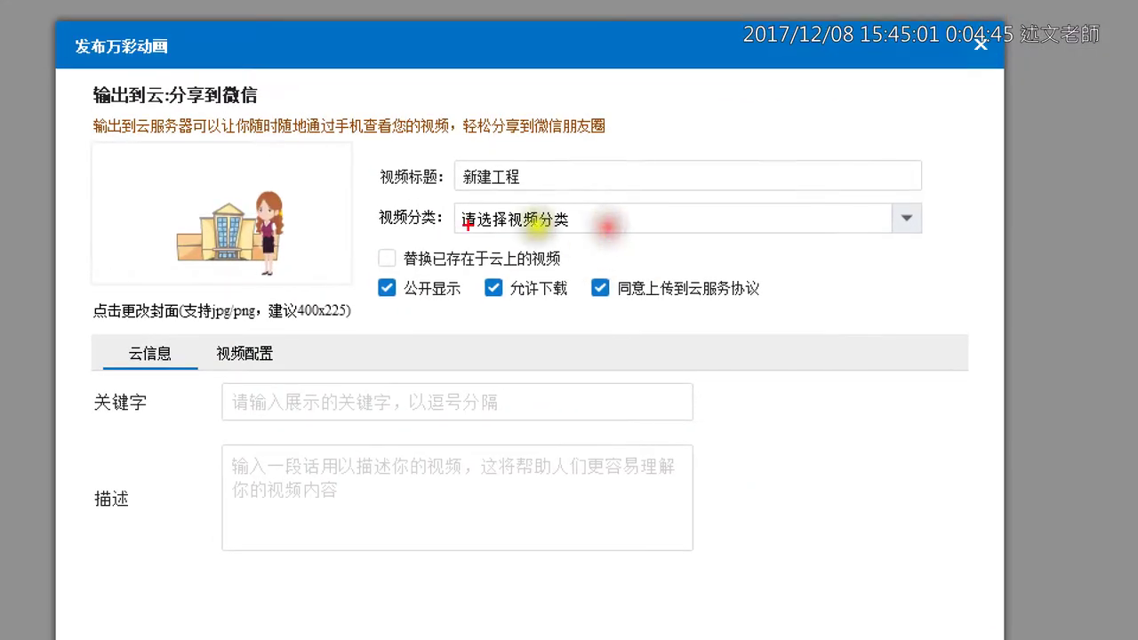
left_click_drag(374, 153, 372, 288)
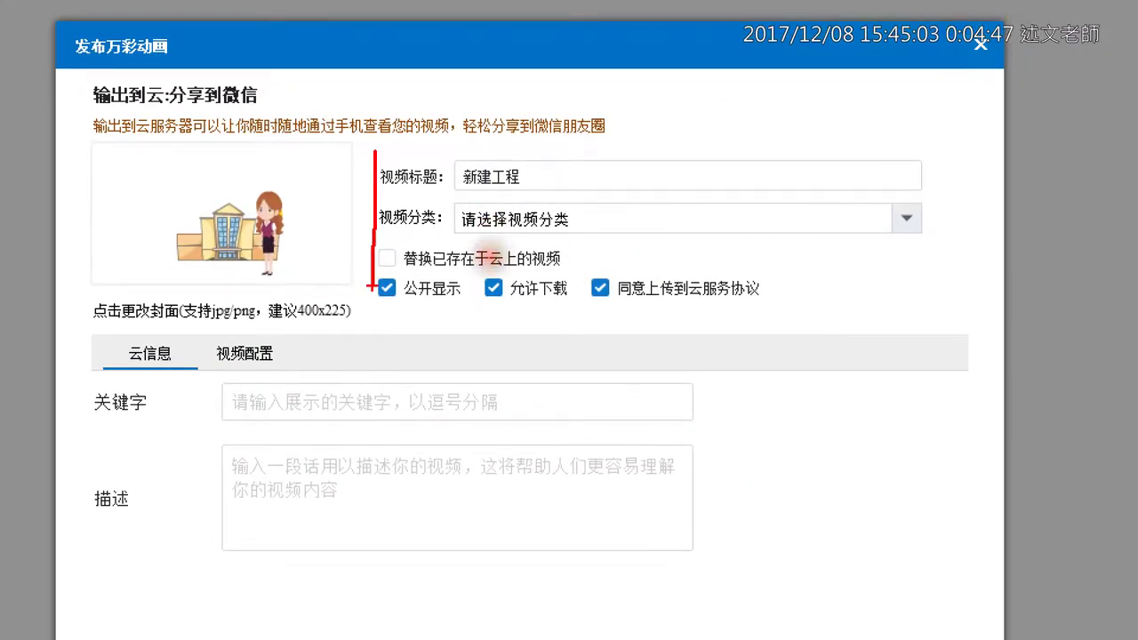
mouse_move(522, 153)
left_mouse_down()
mouse_move(532, 185)
mouse_move(575, 115)
left_mouse_up()
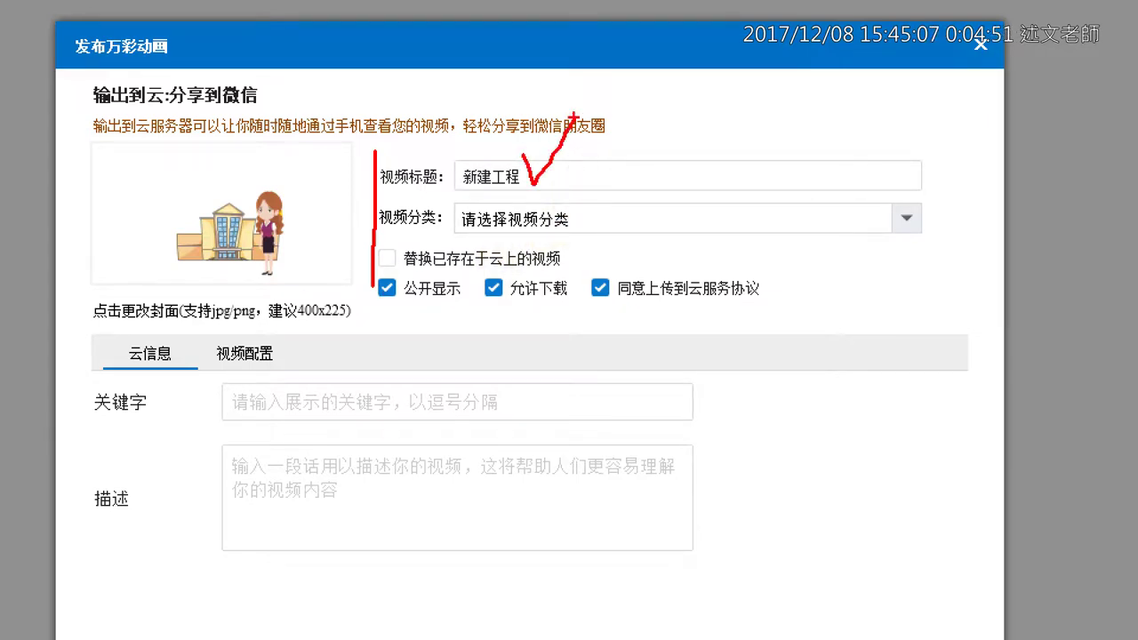
mouse_move(599, 203)
left_mouse_down()
mouse_move(601, 223)
mouse_move(647, 171)
left_mouse_up()
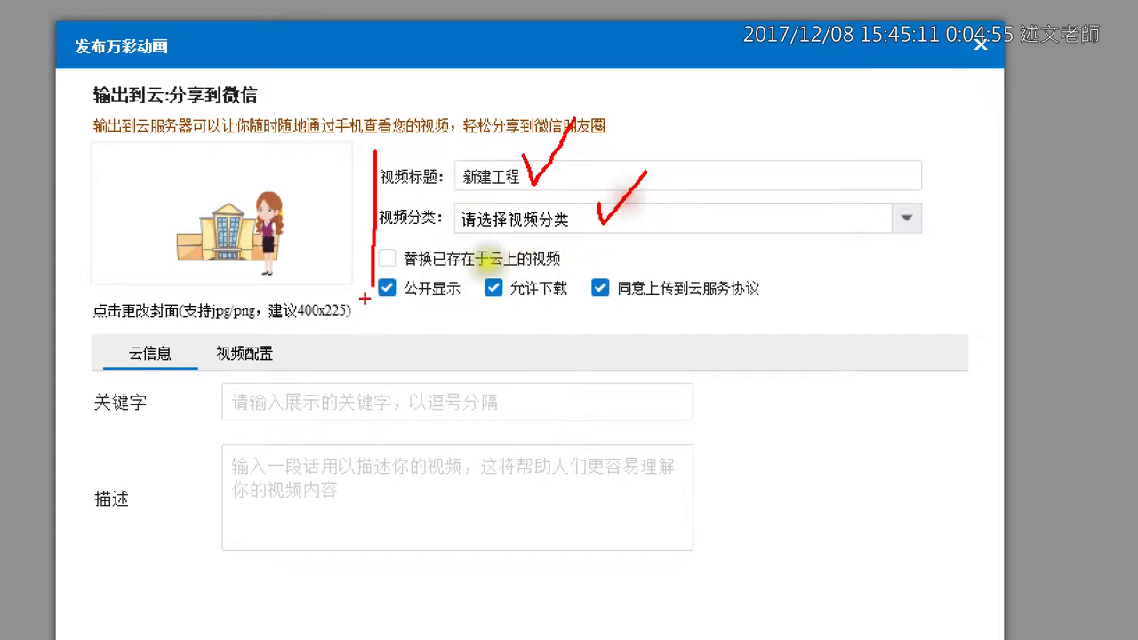
mouse_move(364, 300)
left_mouse_down()
mouse_move(455, 294)
mouse_move(573, 307)
left_mouse_up()
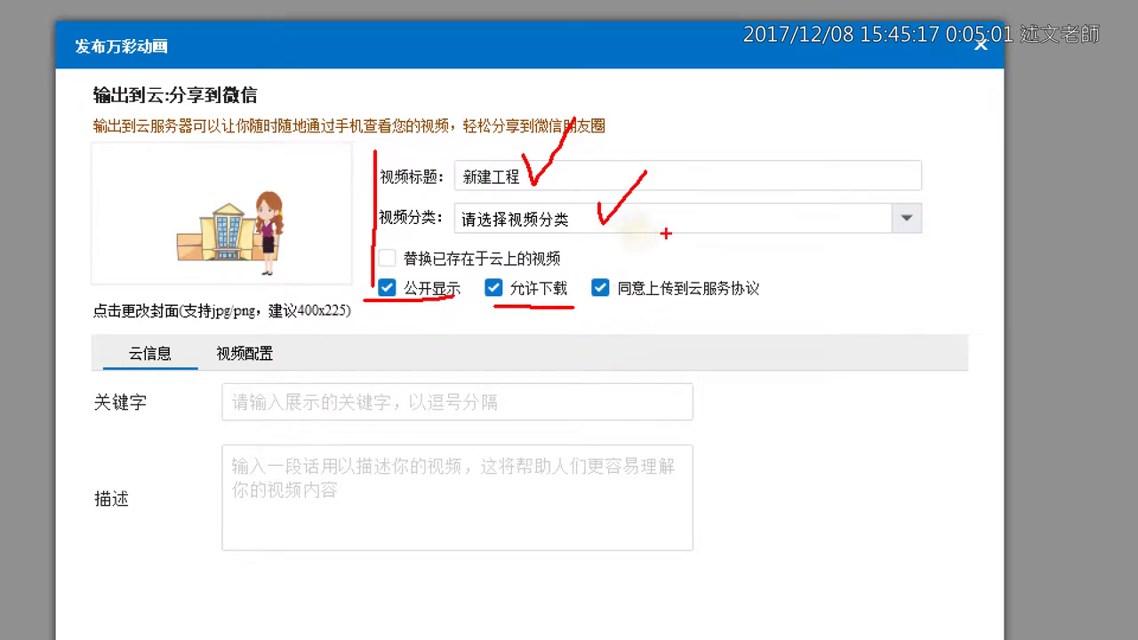
mouse_move(666, 235)
left_mouse_down()
mouse_move(566, 263)
mouse_move(613, 282)
left_mouse_up()
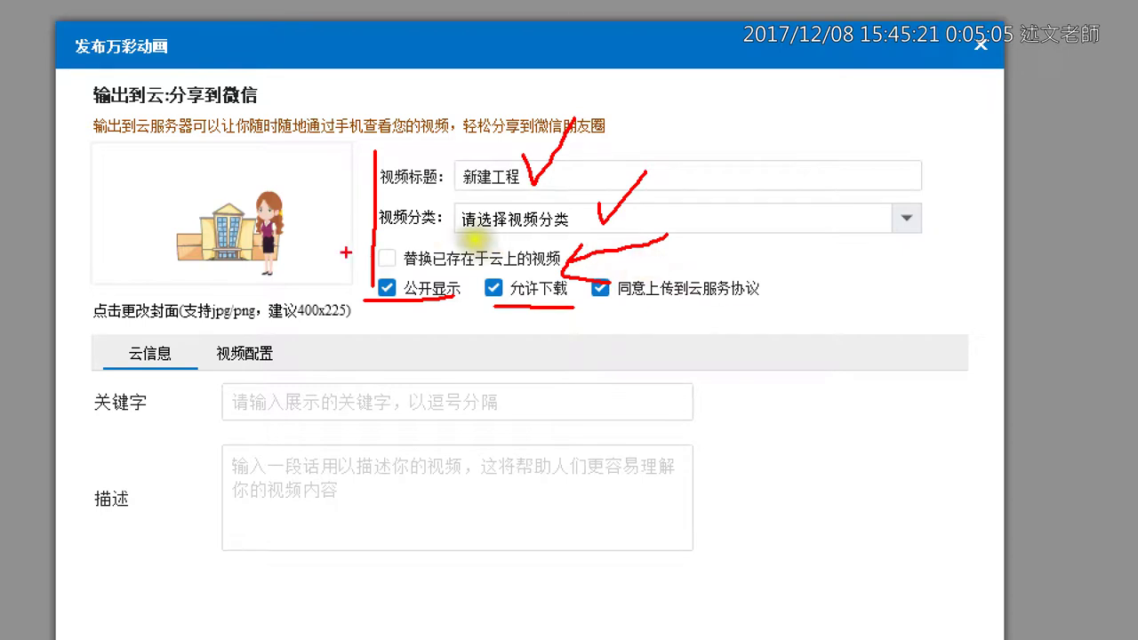
left_click_drag(360, 251, 374, 277)
left_click_drag(397, 224, 375, 283)
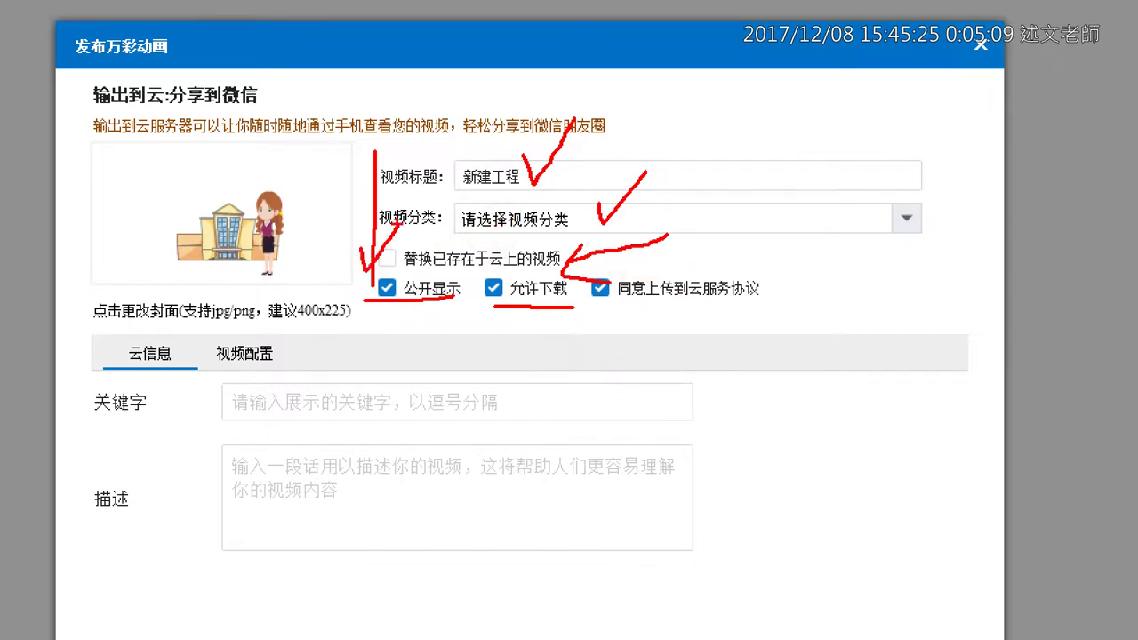
key("e")
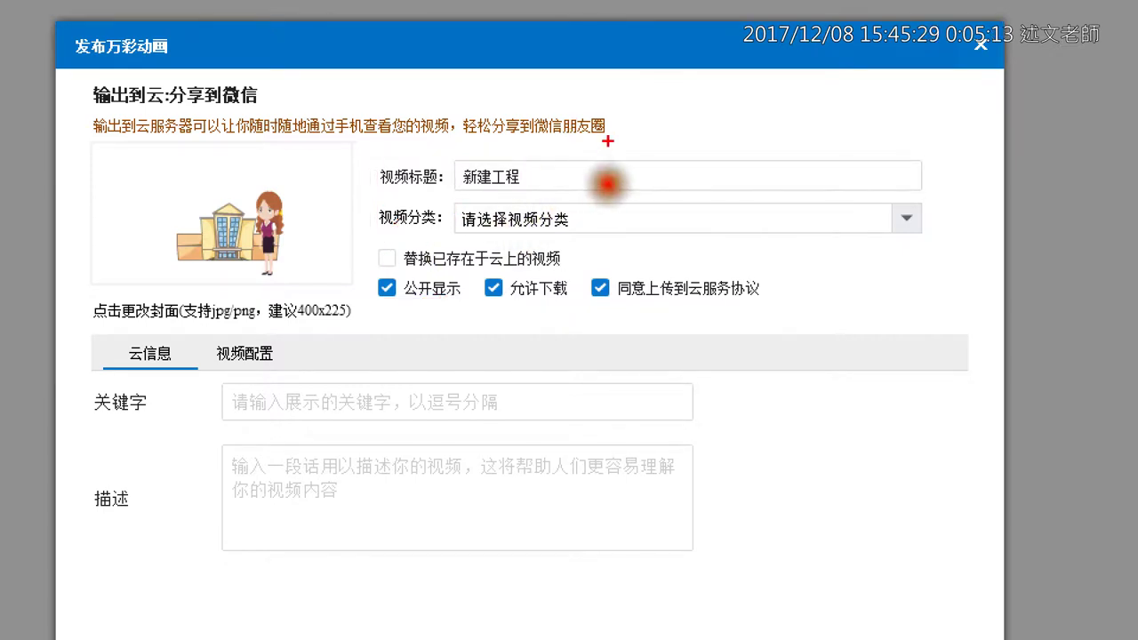
mouse_move(610, 140)
left_mouse_down()
mouse_move(548, 173)
mouse_move(577, 185)
mouse_move(591, 212)
left_mouse_up()
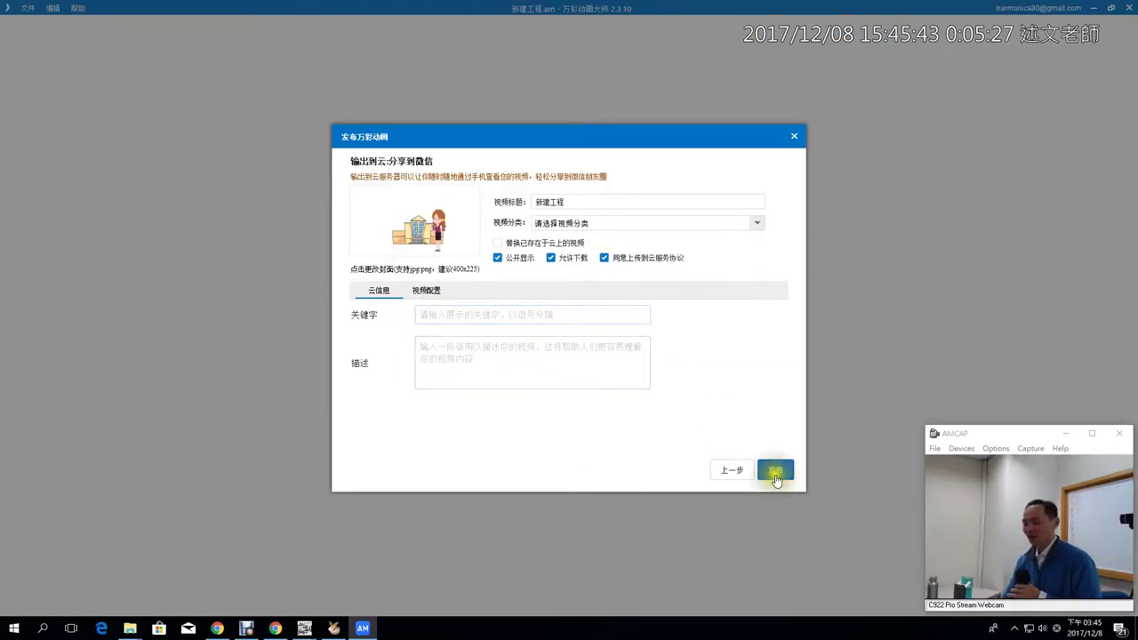
Step: Try to publish to the cloud with the default title, and set the video category to 教育教学
left_click(774, 470)
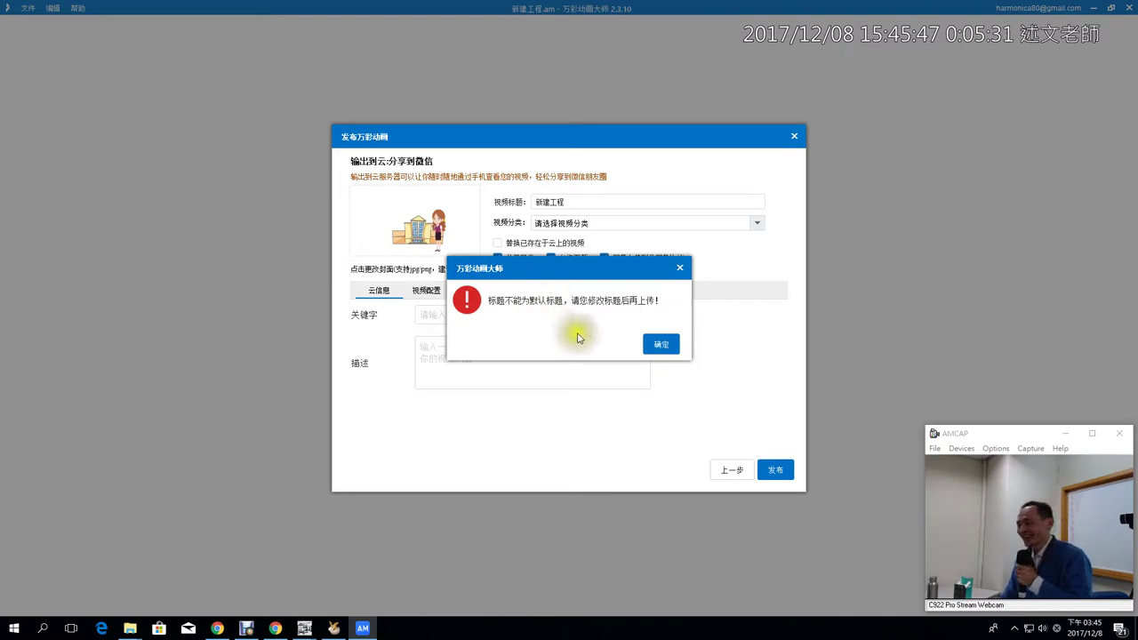
left_click(661, 343)
left_click(643, 223)
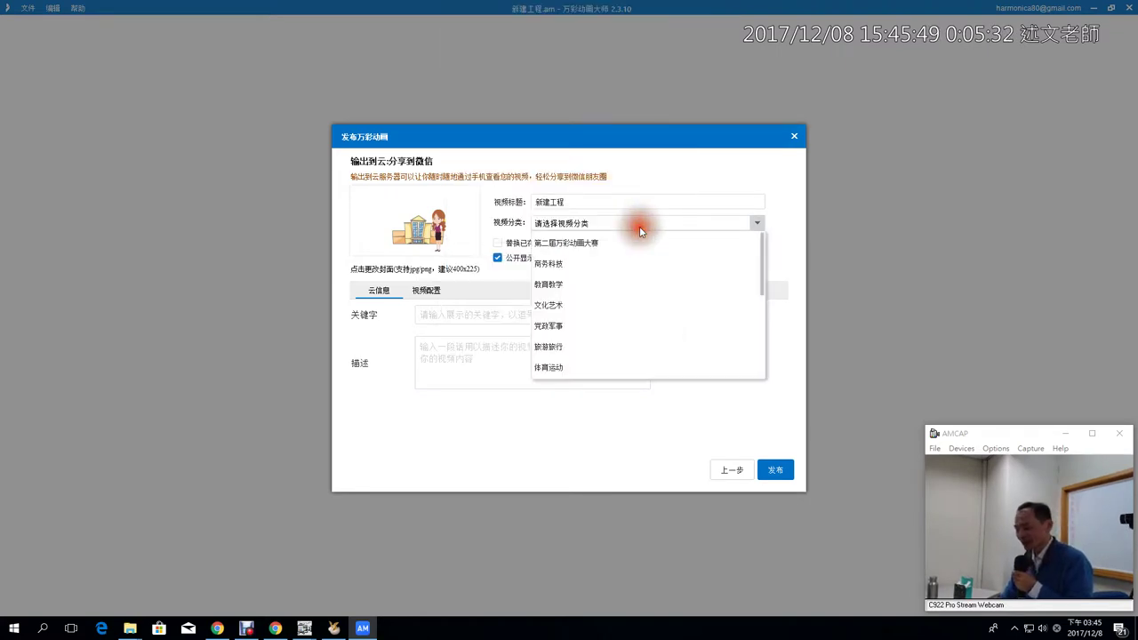
left_click(601, 284)
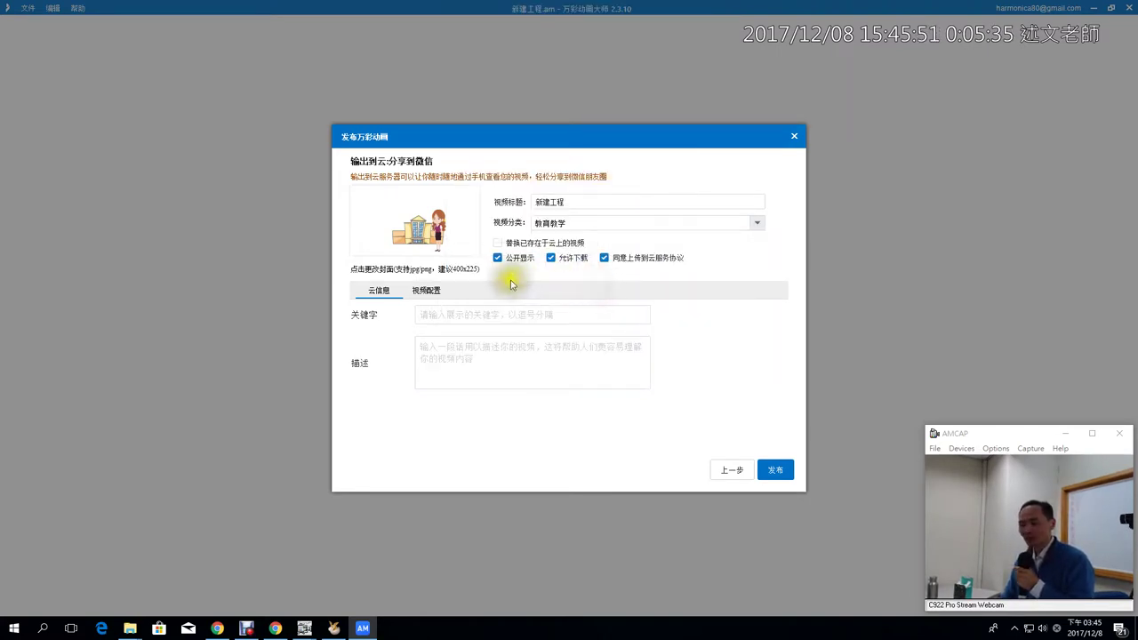
Step: Review the video configuration options, and the keyword and description fields in the cloud information
left_click(436, 294)
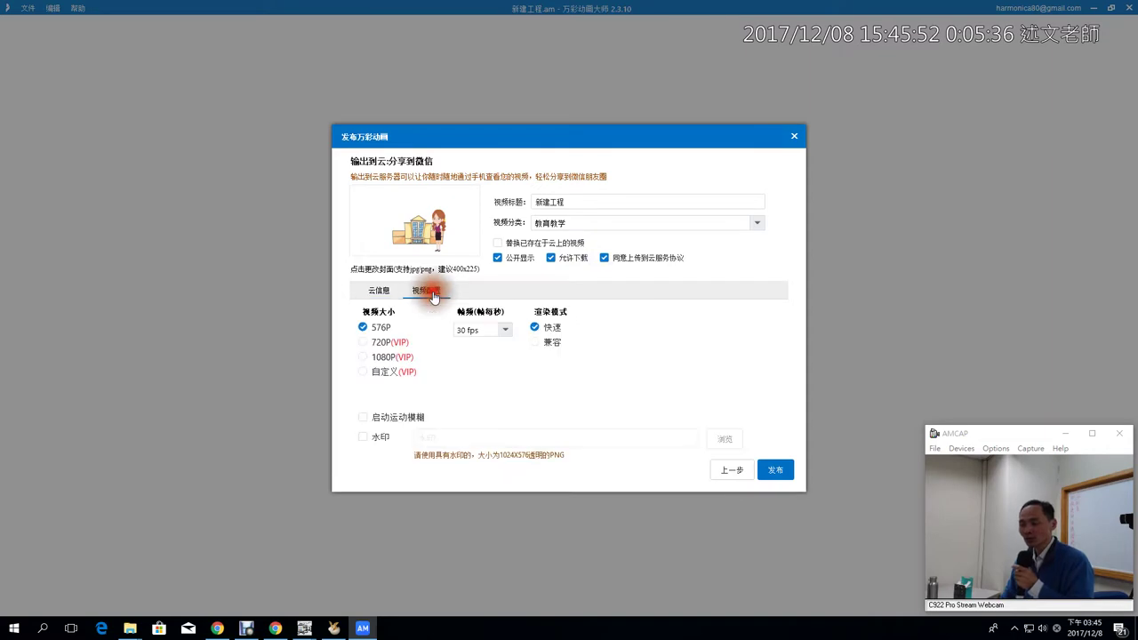
left_click(381, 293)
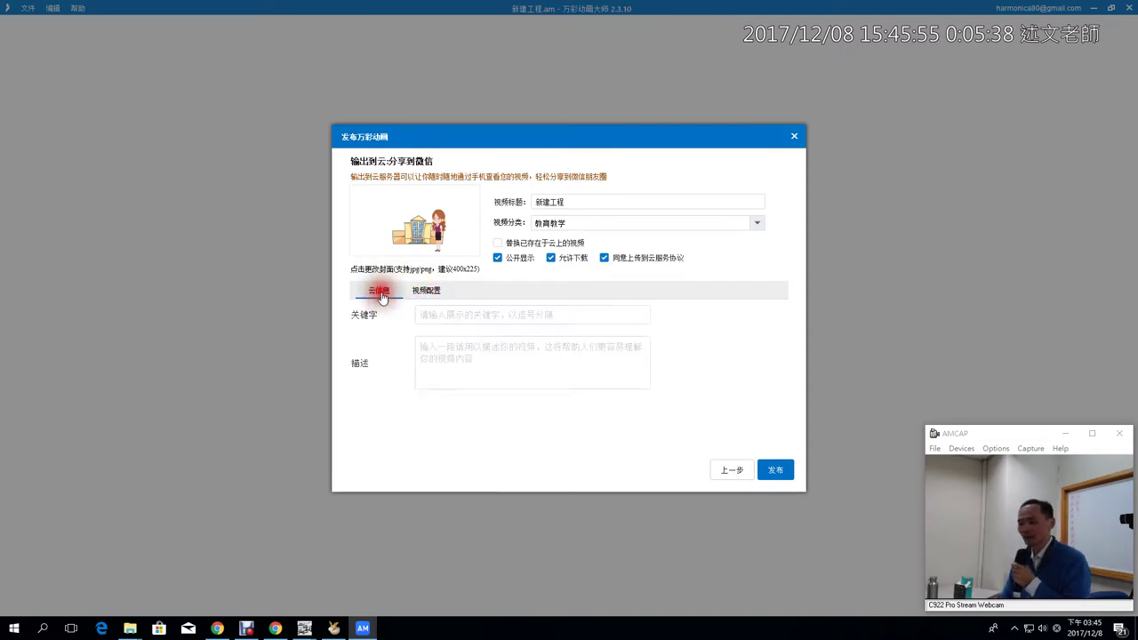
left_click(441, 315)
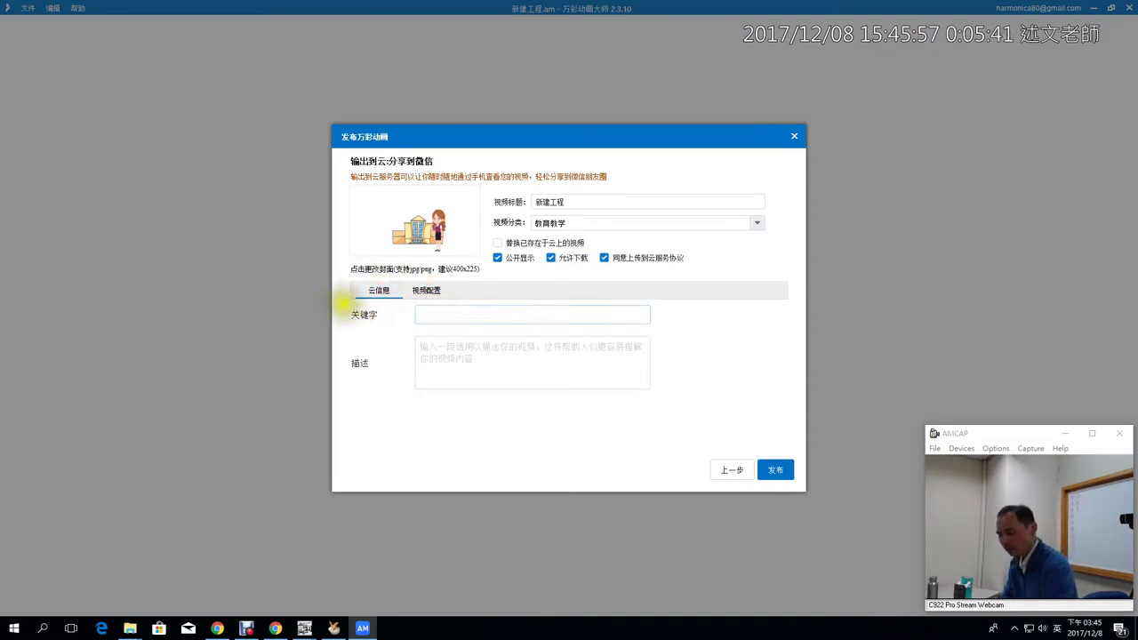
left_click(458, 369)
left_click_drag(350, 310, 687, 413)
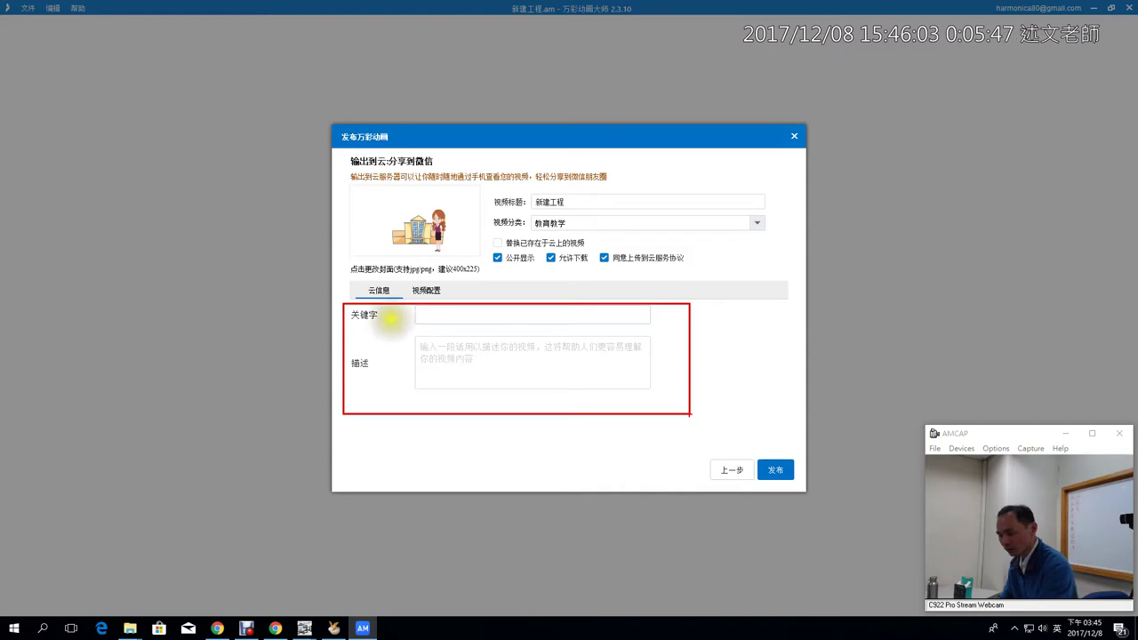
key("Escape")
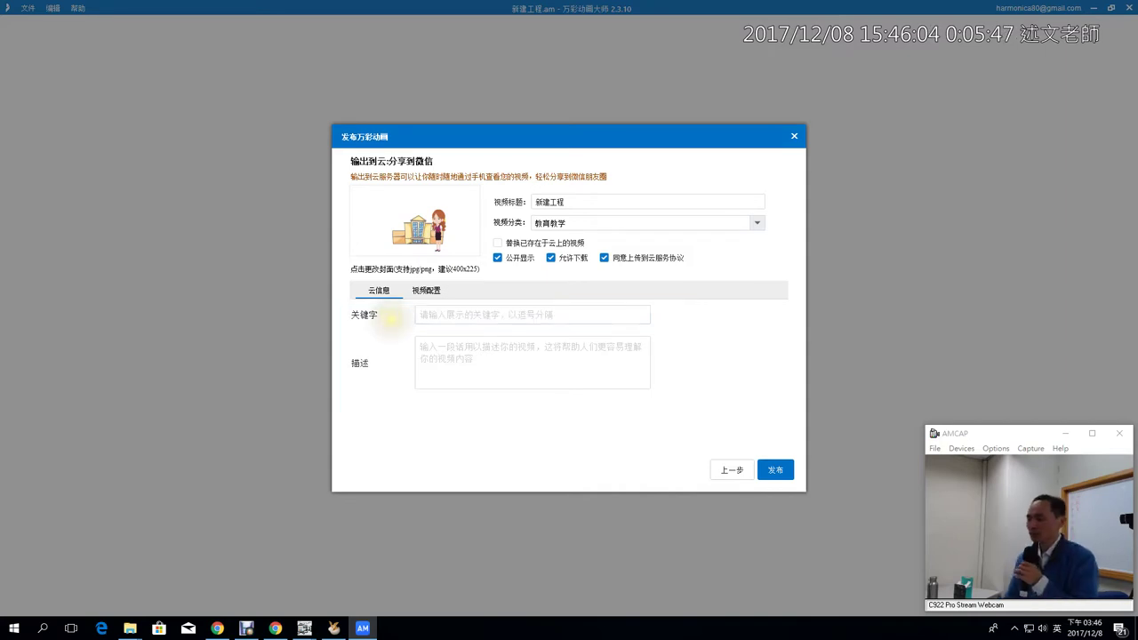
Step: Turn off public display (公开显示) and download permission (允许下载) for the cloud video
left_click(498, 258)
left_click(550, 258)
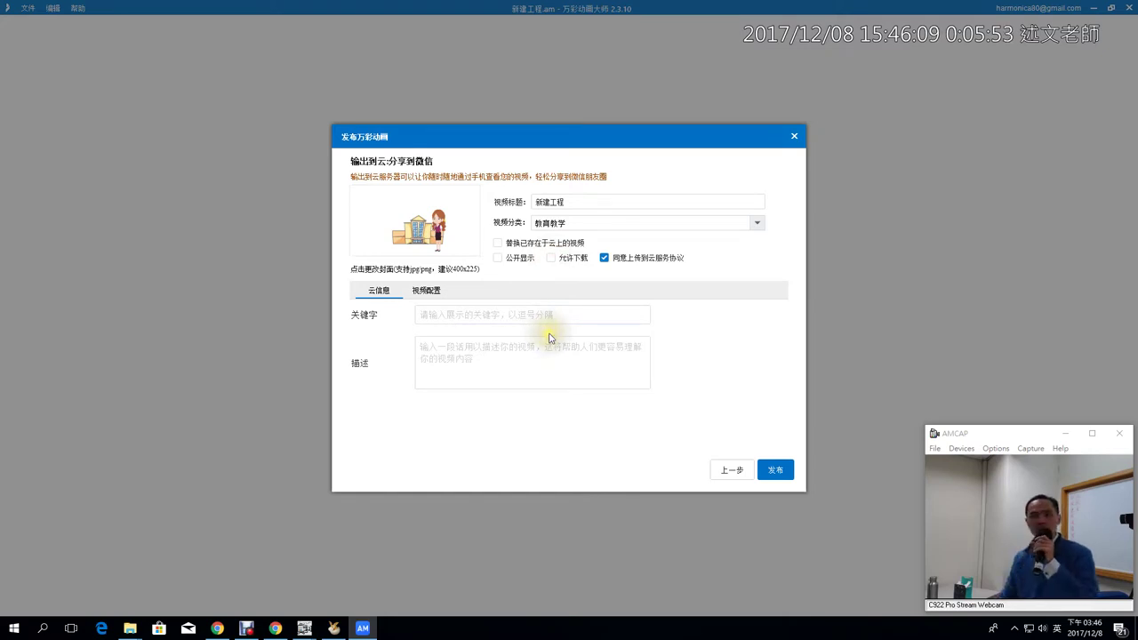
Step: Replace the video title with 中正測試 and start publishing the video to the cloud
left_click(583, 201)
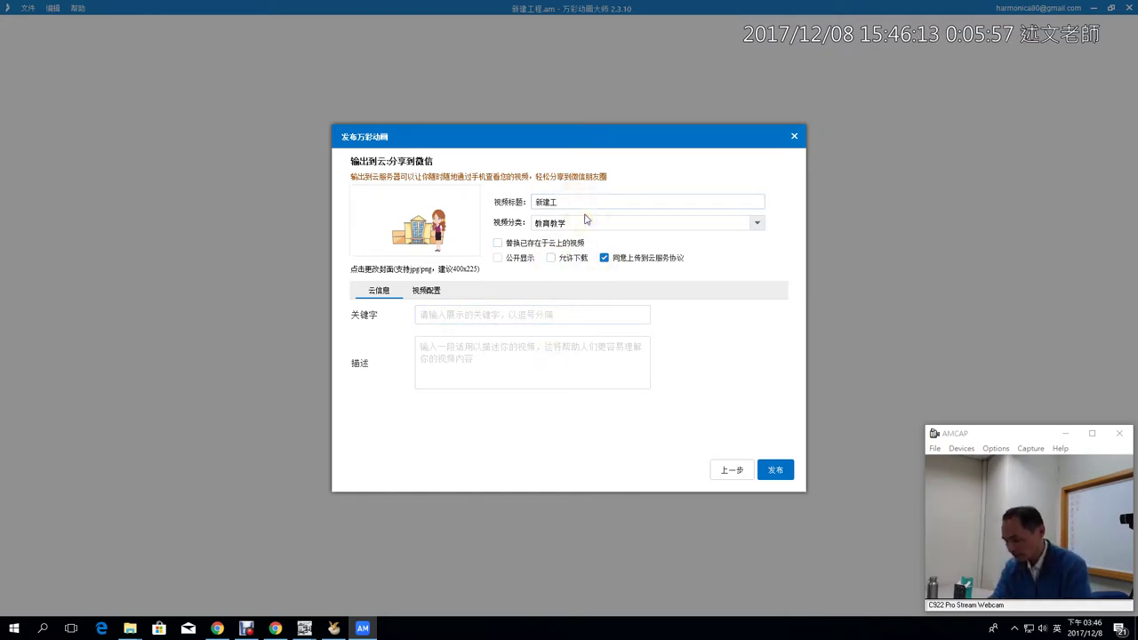
key("BackSpace")
key("BackSpace")
key("BackSpace")
type("中正")
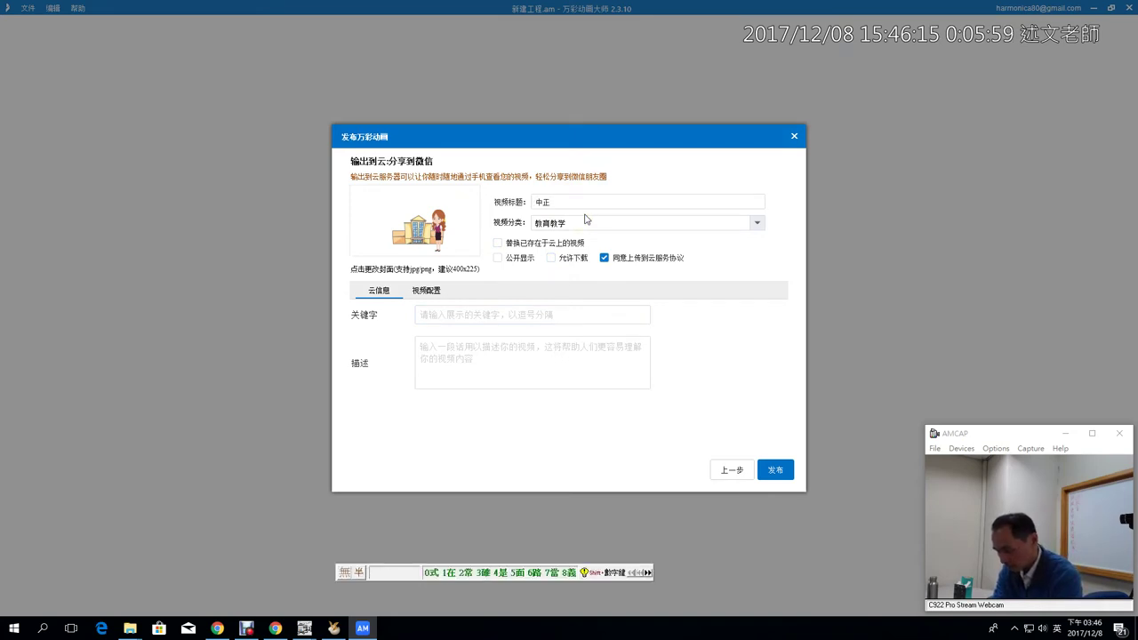
type("測試")
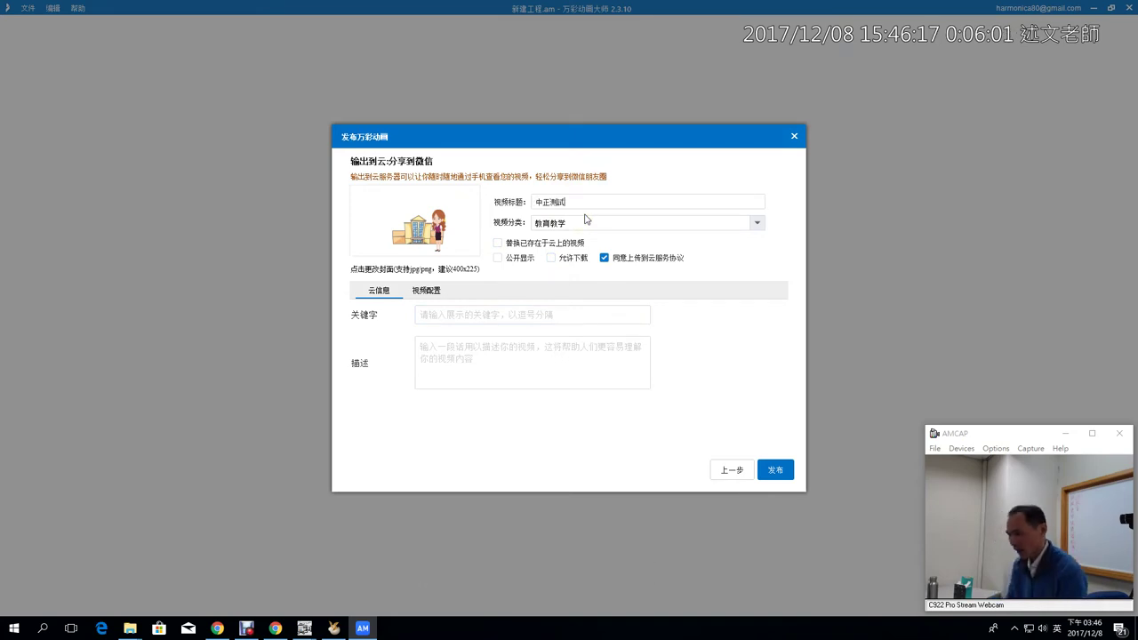
left_click(776, 471)
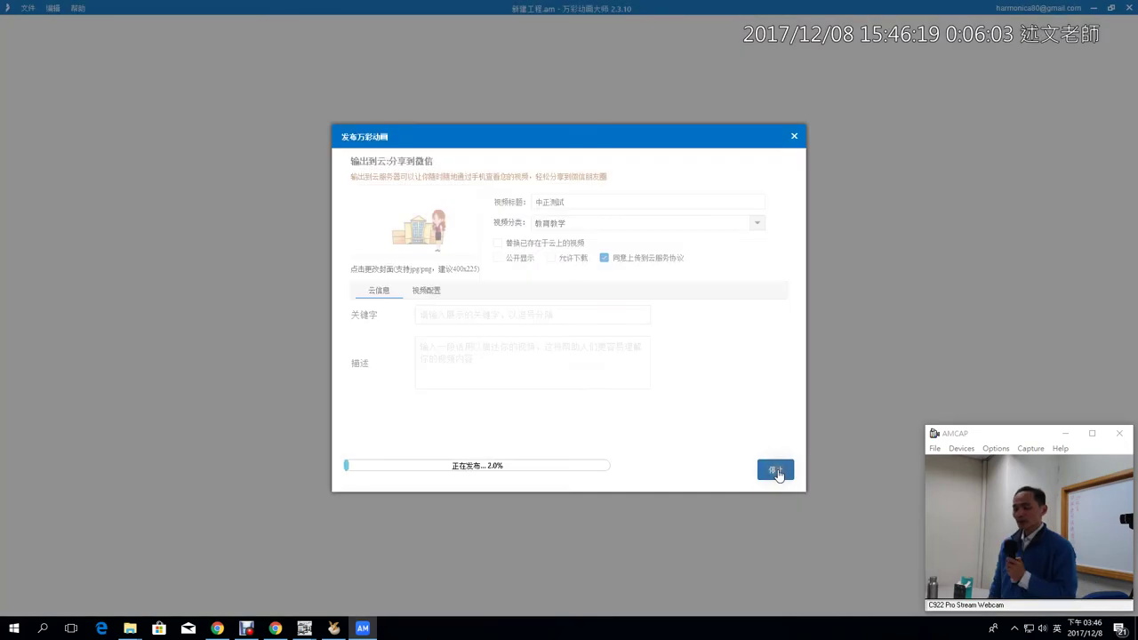